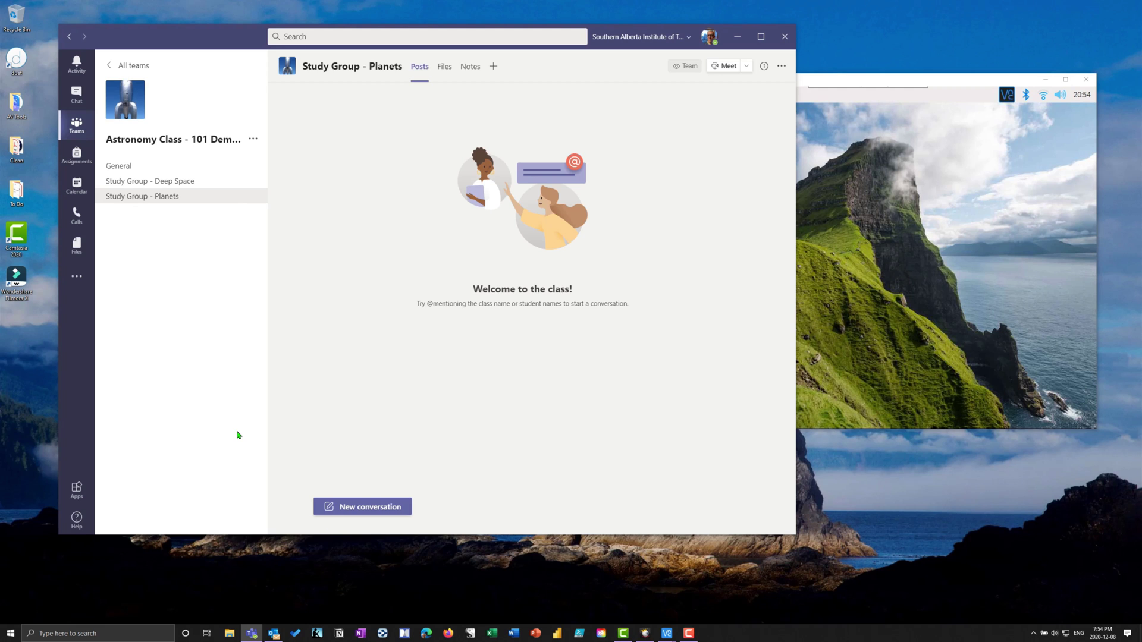
pyautogui.click(867, 239)
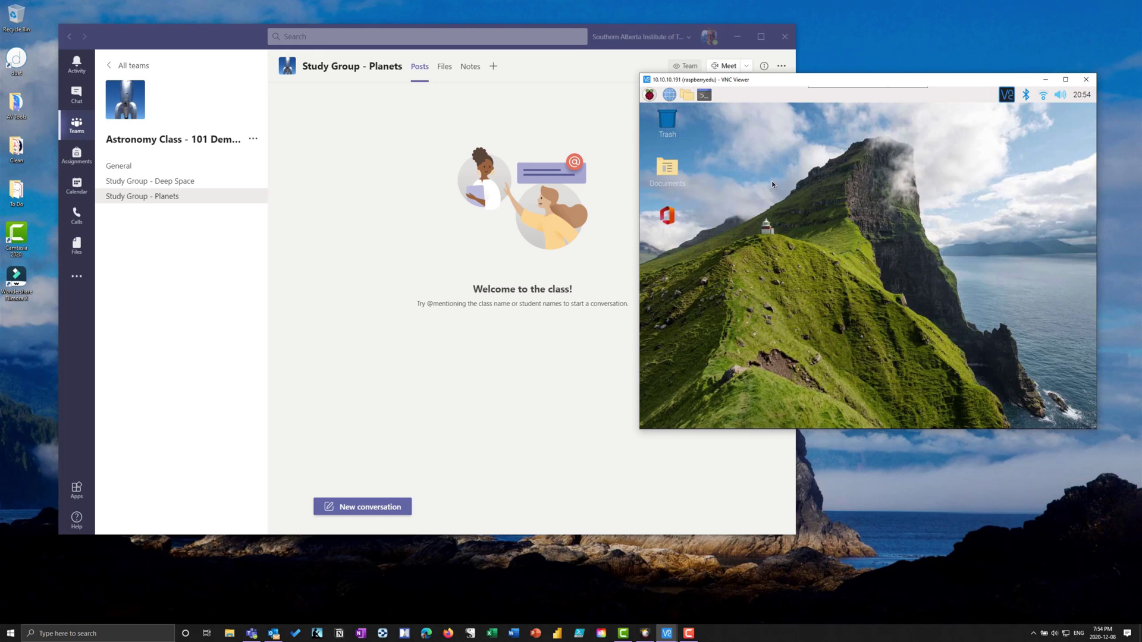
pyautogui.click(416, 365)
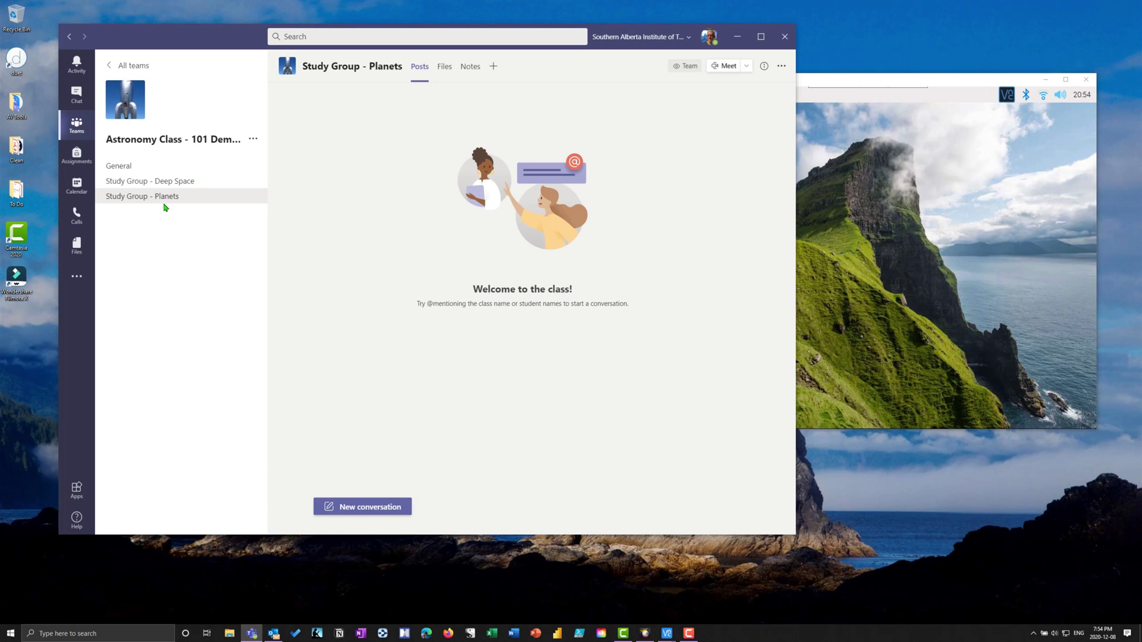
# Start and join a meeting named "Raspberry Pi in Space" in the Study Group - Planets channel
pyautogui.click(725, 67)
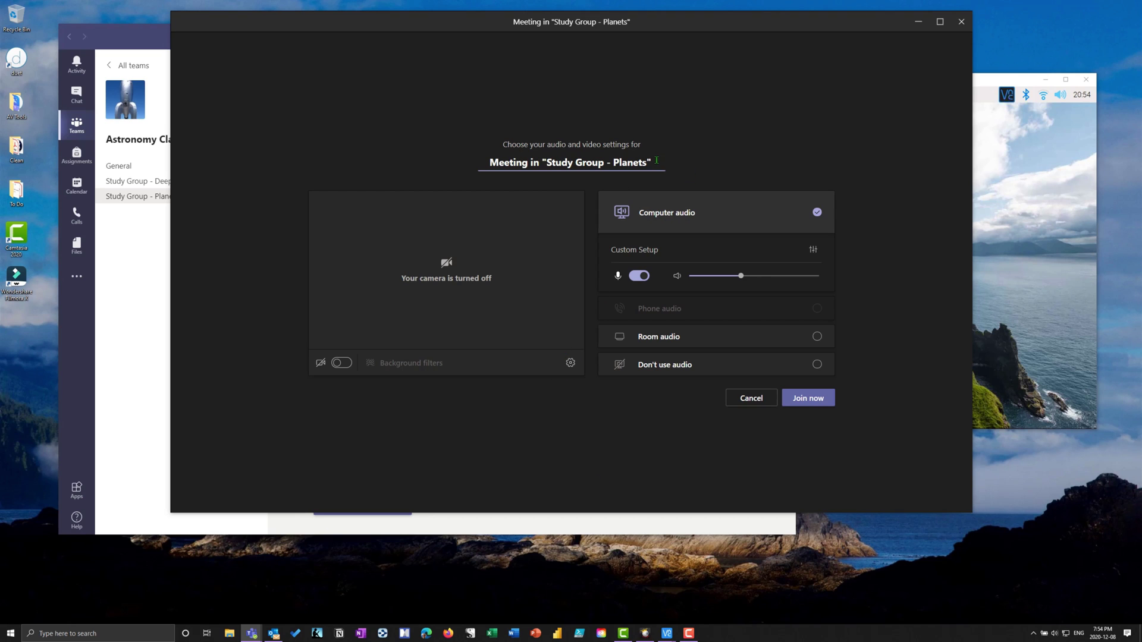
pyautogui.moveTo(657, 163); pyautogui.dragTo(480, 187)
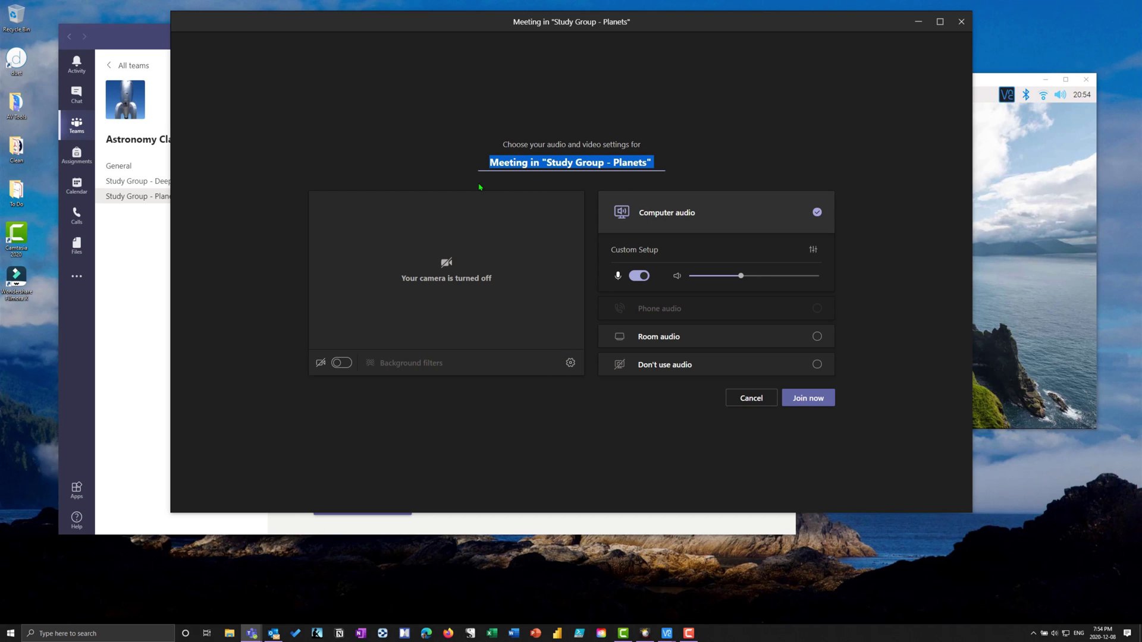
pyautogui.write('Raspb')
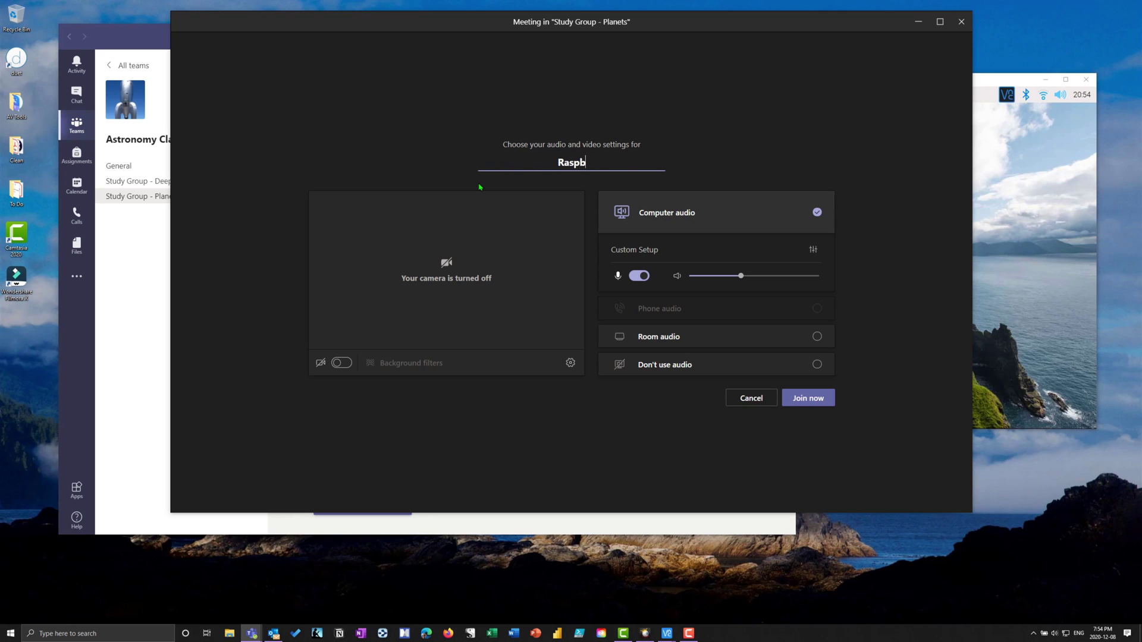
pyautogui.write('erry Pi in Space')
pyautogui.click(803, 407)
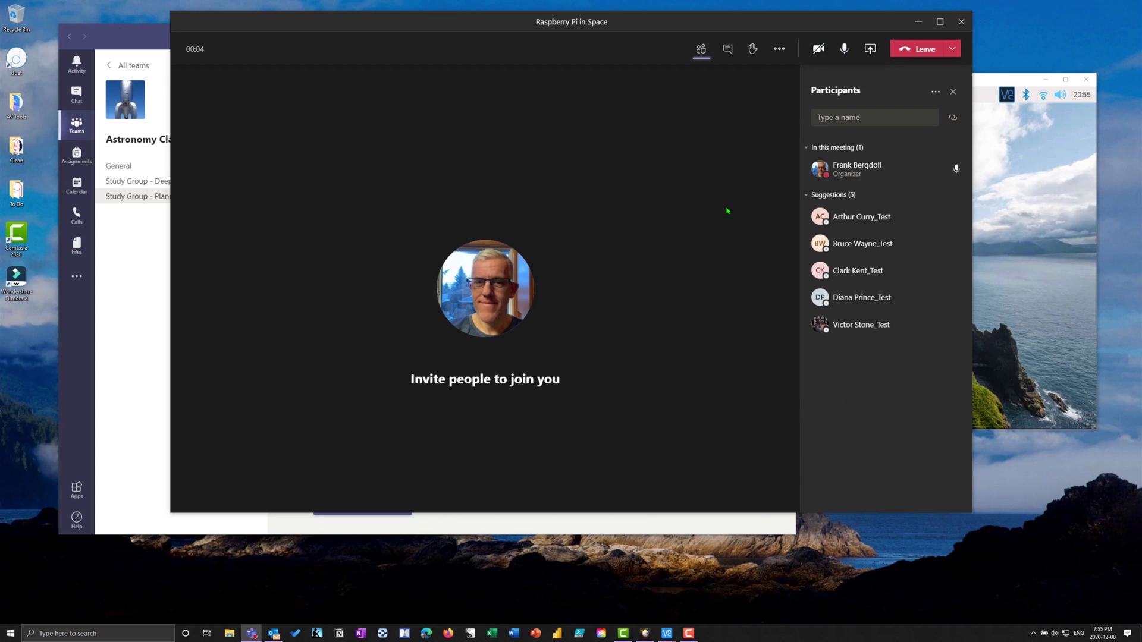
# Switch to the Raspberry Pi desktop in VNC Viewer and open office.com in its Chromium browser
pyautogui.click(1057, 380)
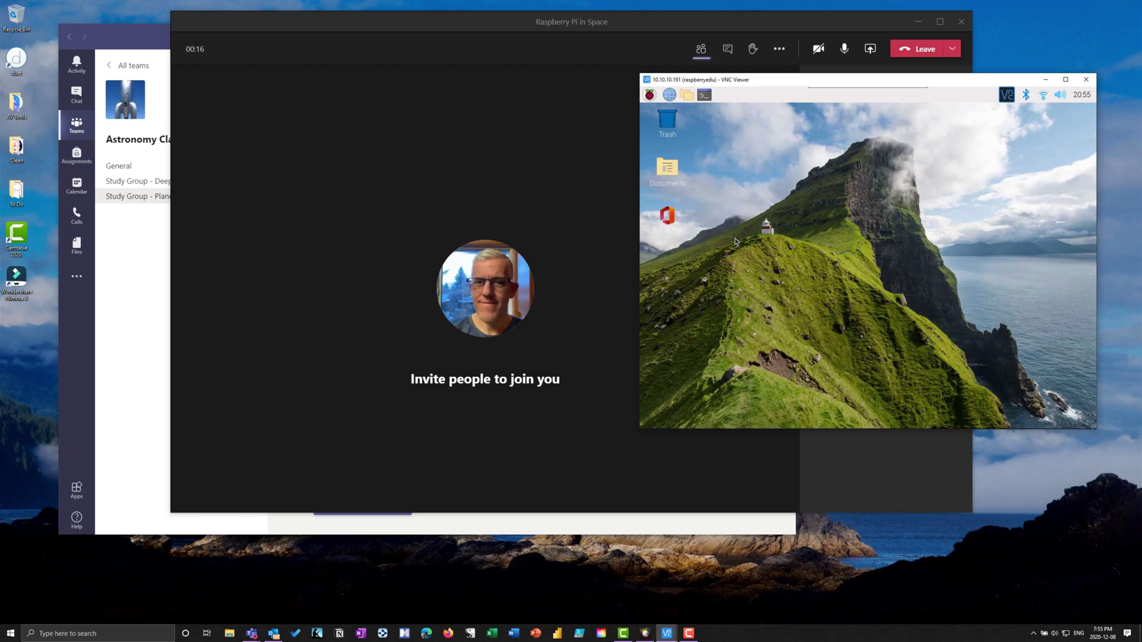
pyautogui.click(669, 96)
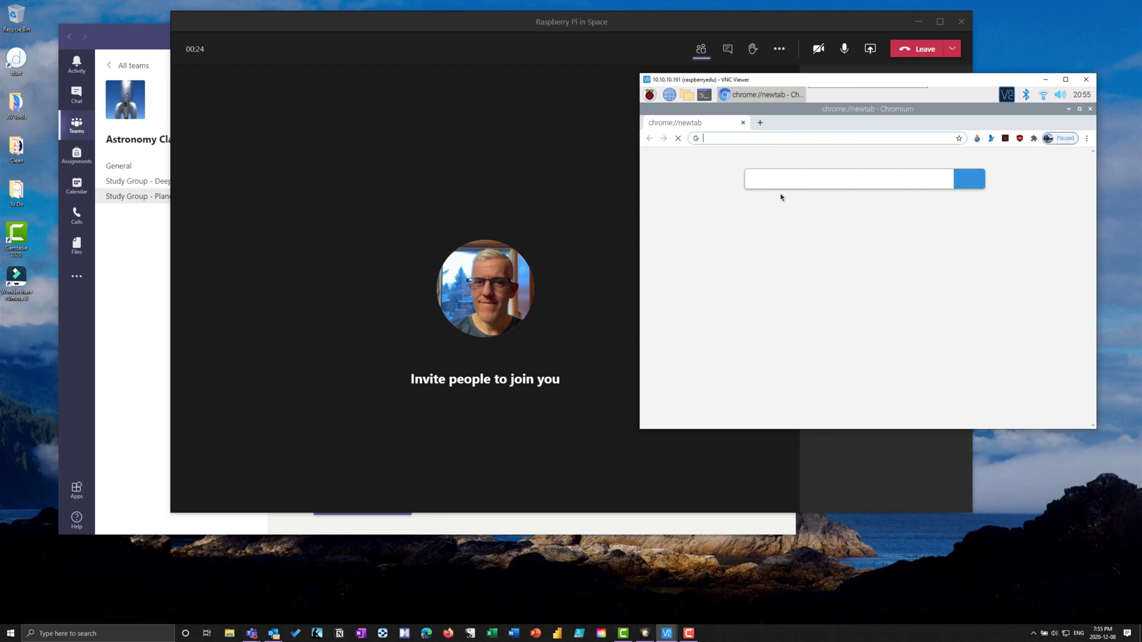
pyautogui.click(744, 136)
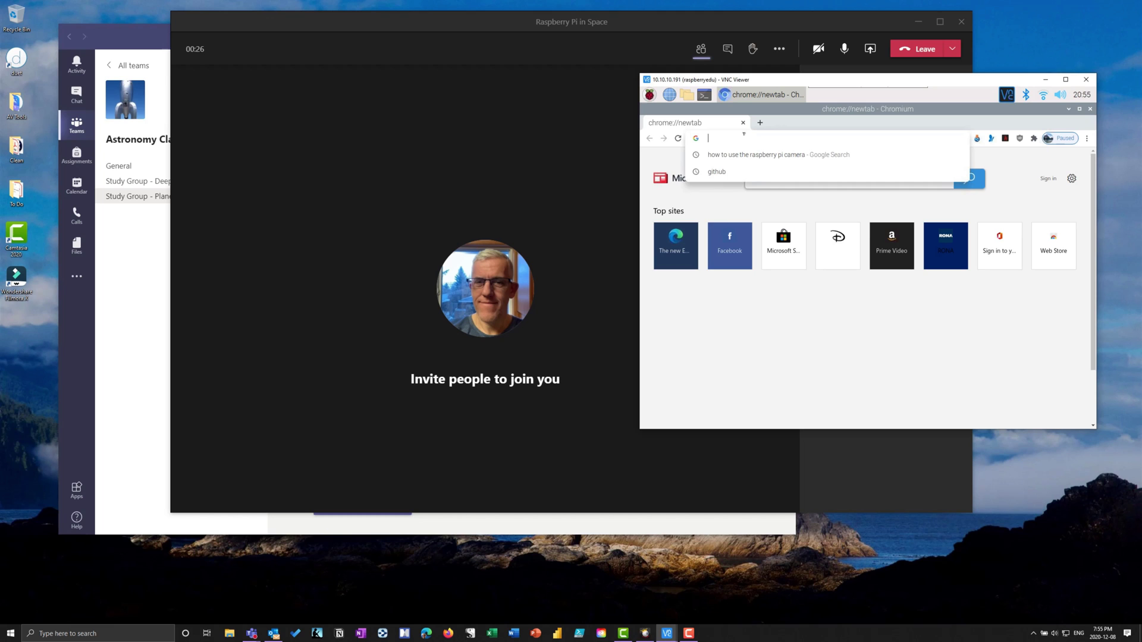
pyautogui.write('office.com')
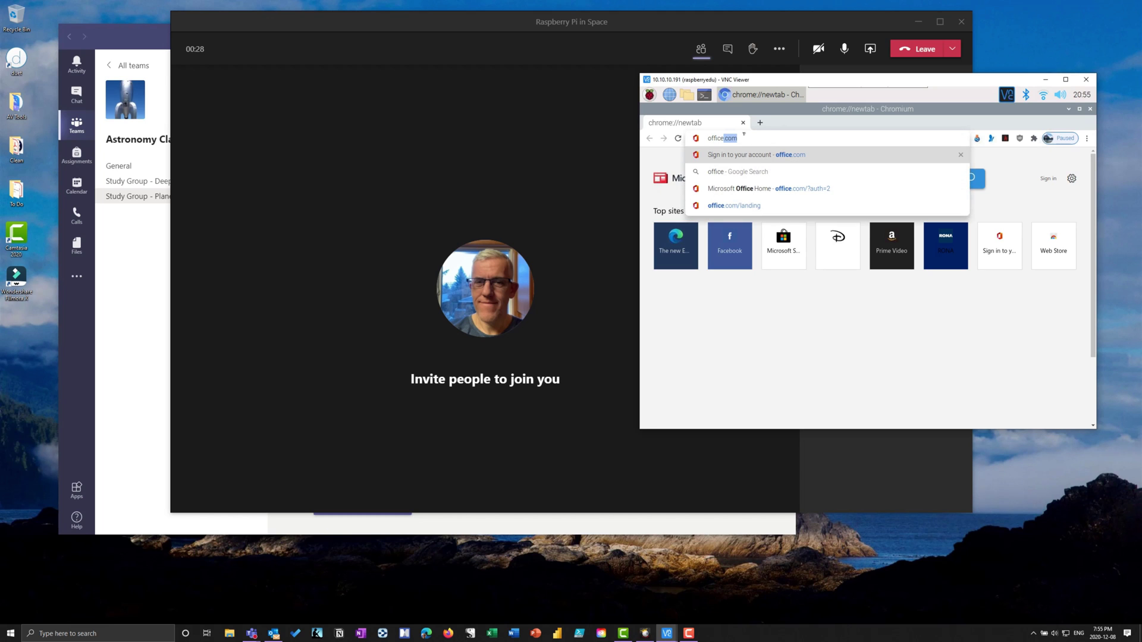
pyautogui.press('Return')
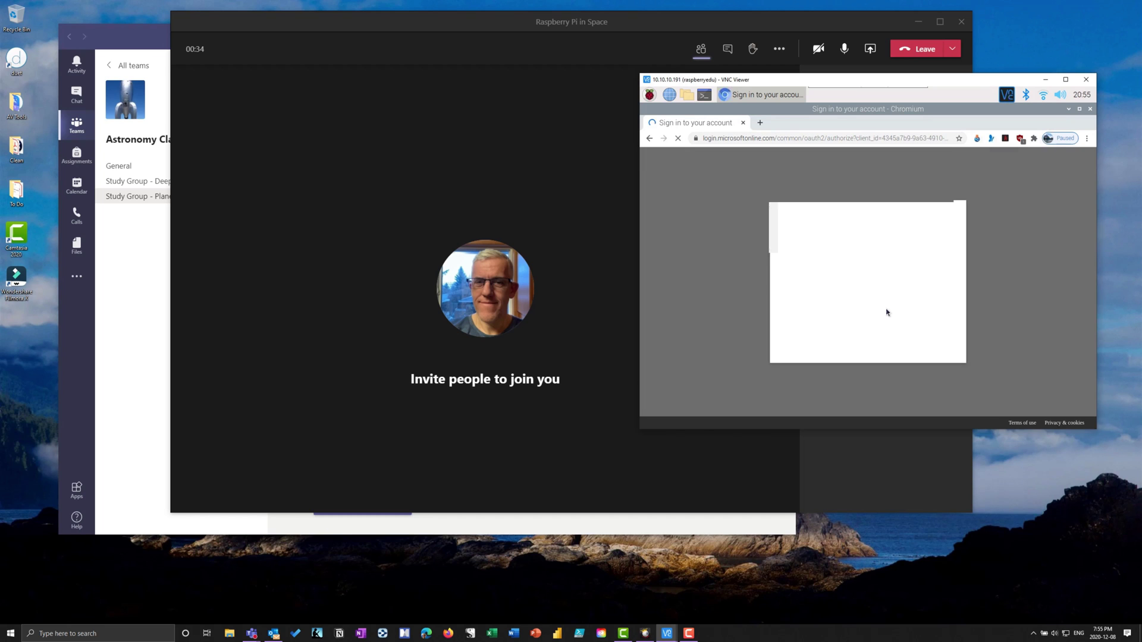
# Sign in to the Office 365 account by entering the account password
pyautogui.click(831, 282)
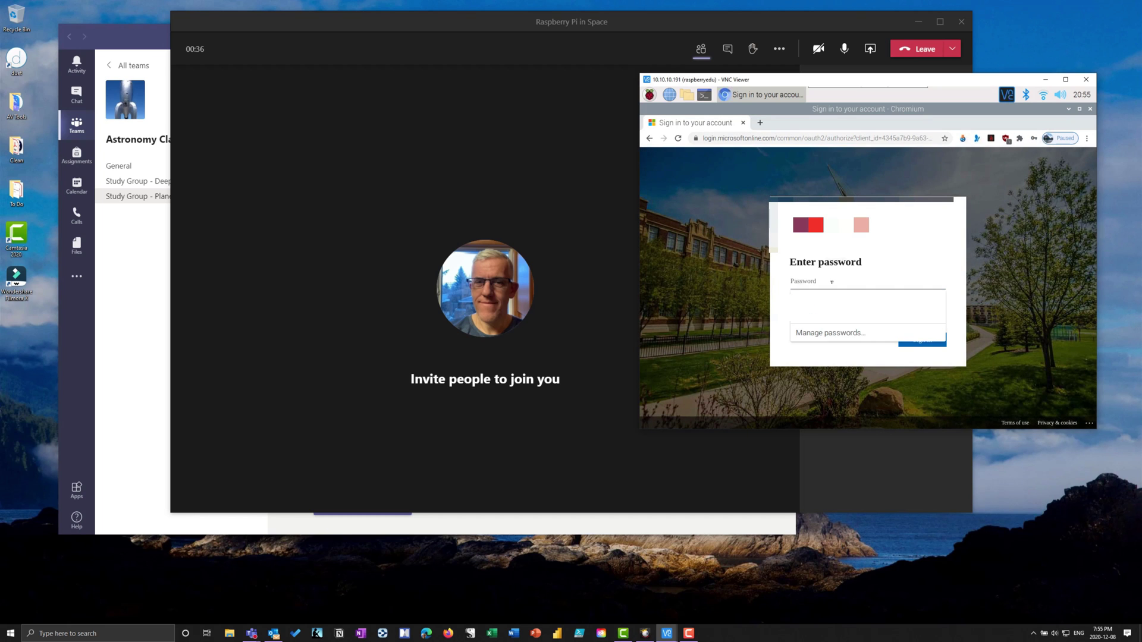
pyautogui.write('•')
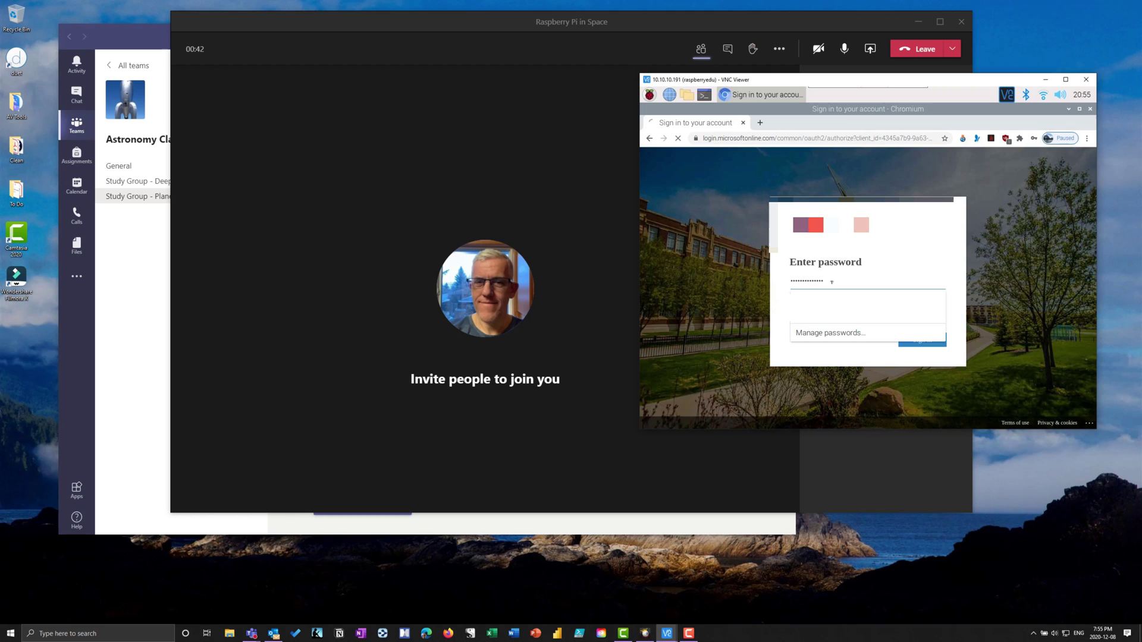
pyautogui.press('Return')
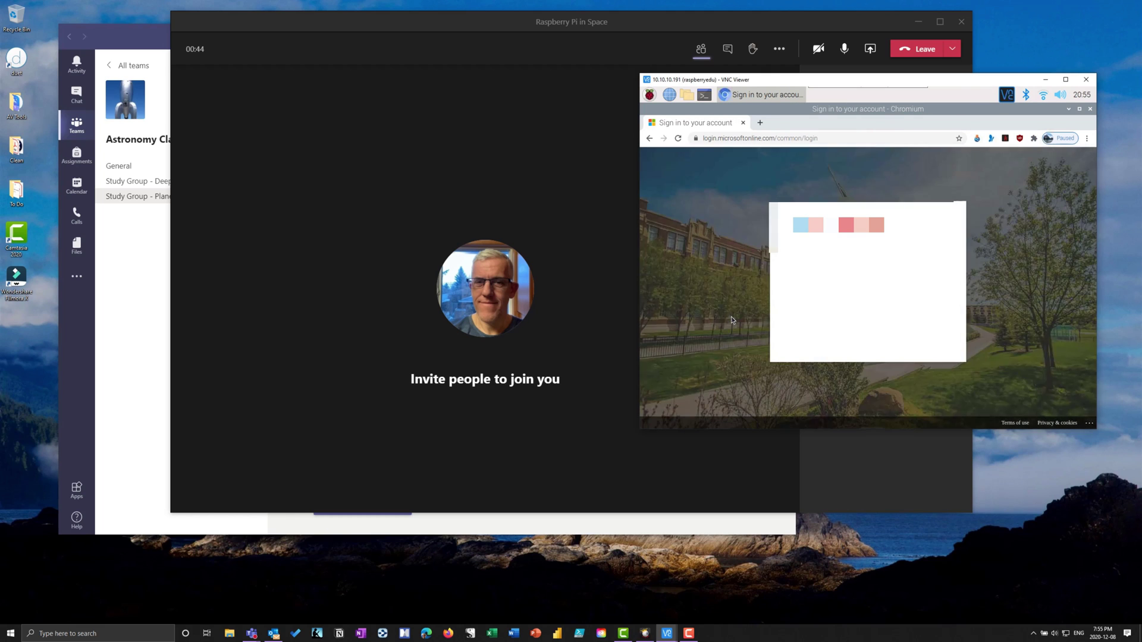
pyautogui.click(884, 340)
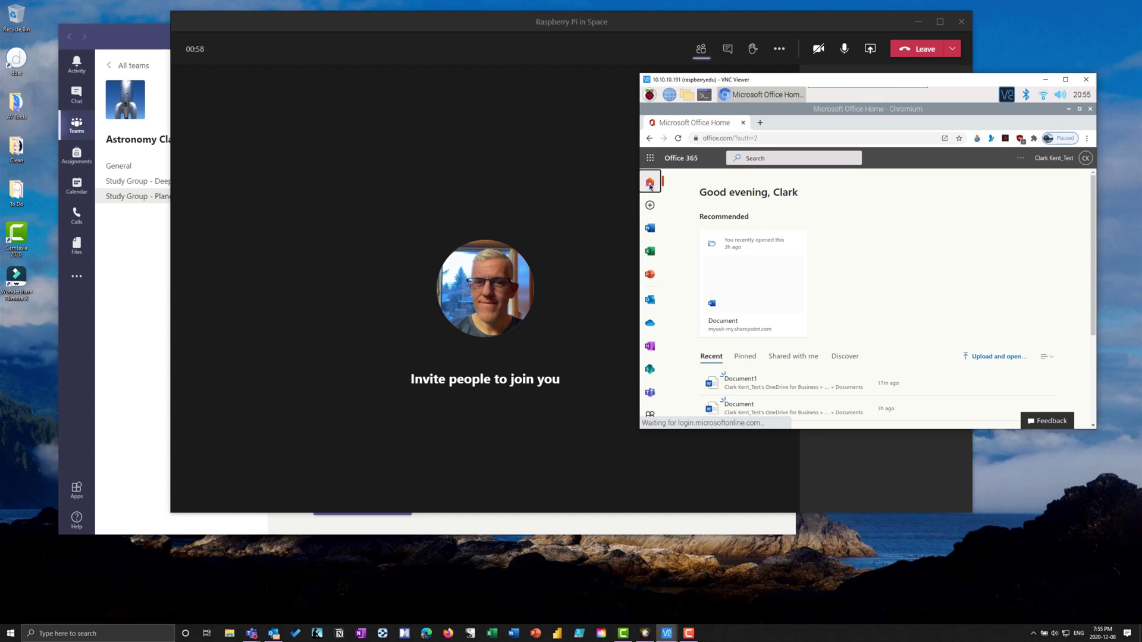
# Create a new Word document from the Office 365 home page and enter the text "Space Plan"
pyautogui.click(651, 205)
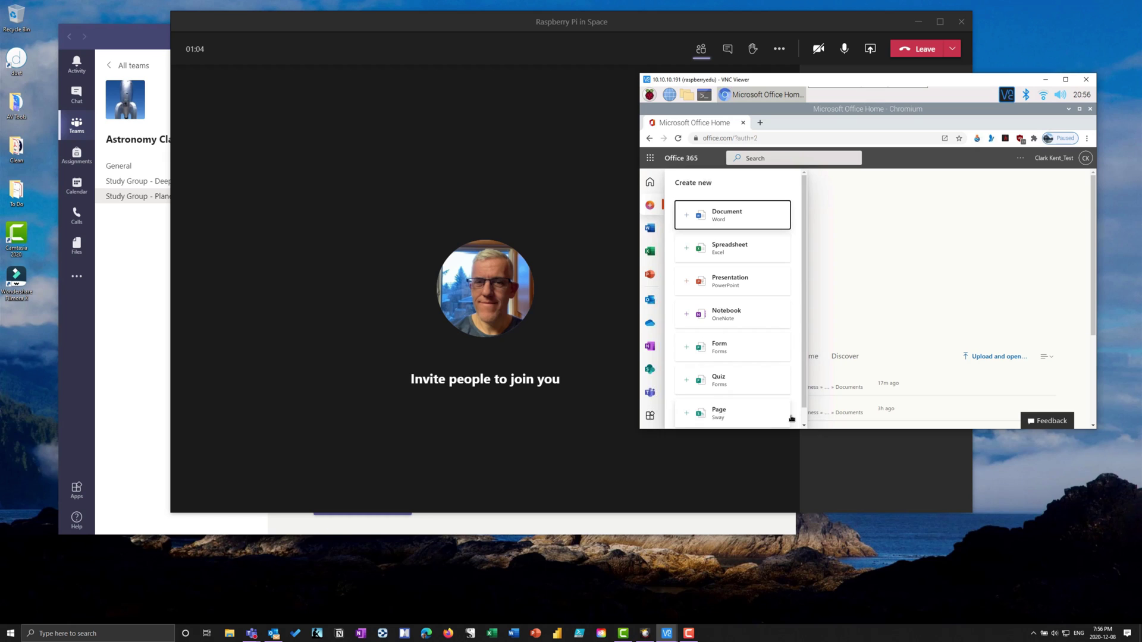
pyautogui.scroll(-1, 750, 367)
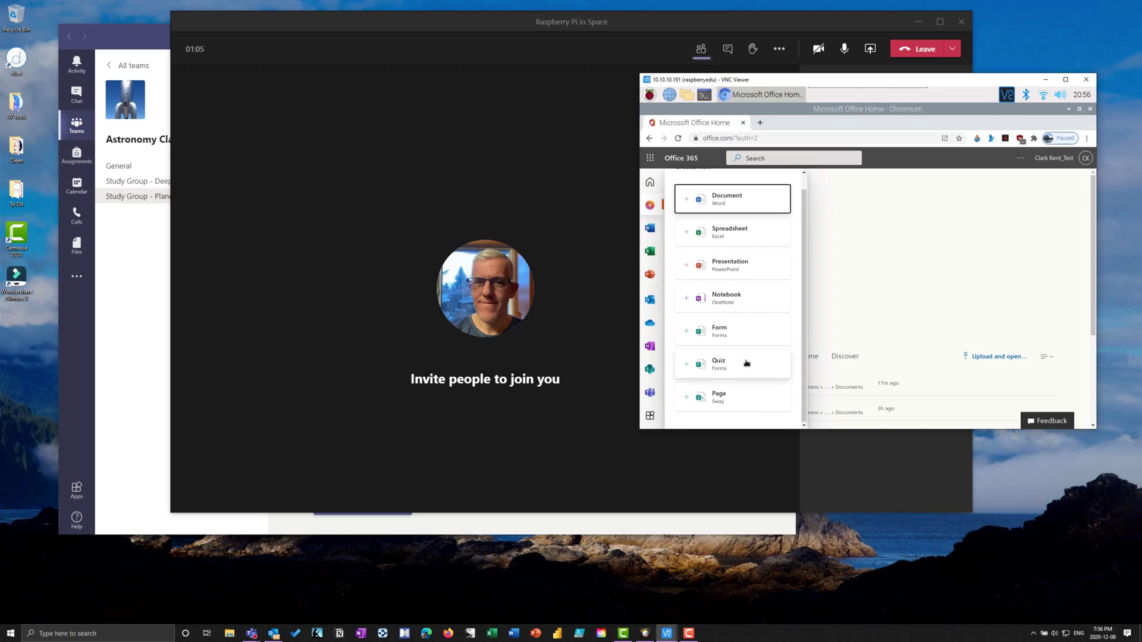
pyautogui.click(726, 221)
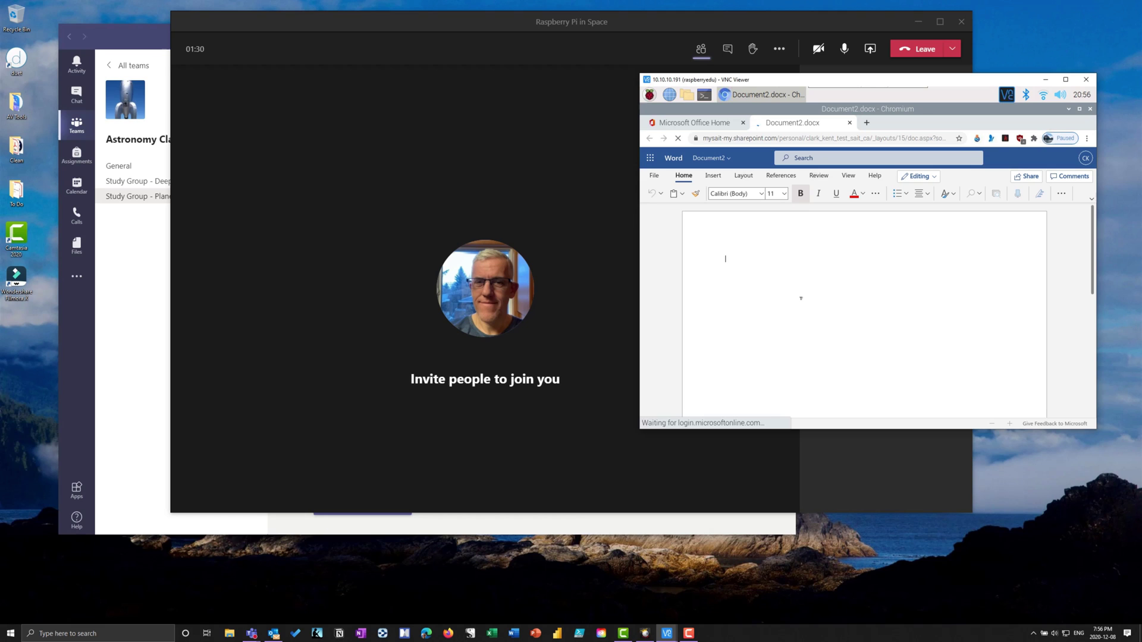
pyautogui.write('pace Plan')
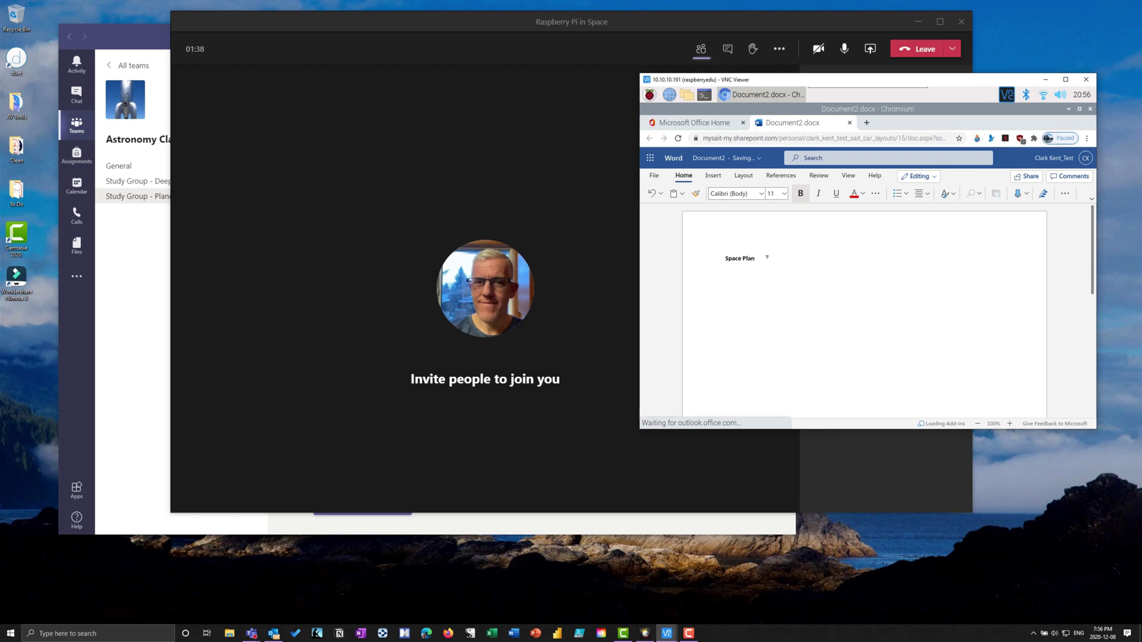
# Examine the full list of Office 365 apps available to the account
pyautogui.click(651, 157)
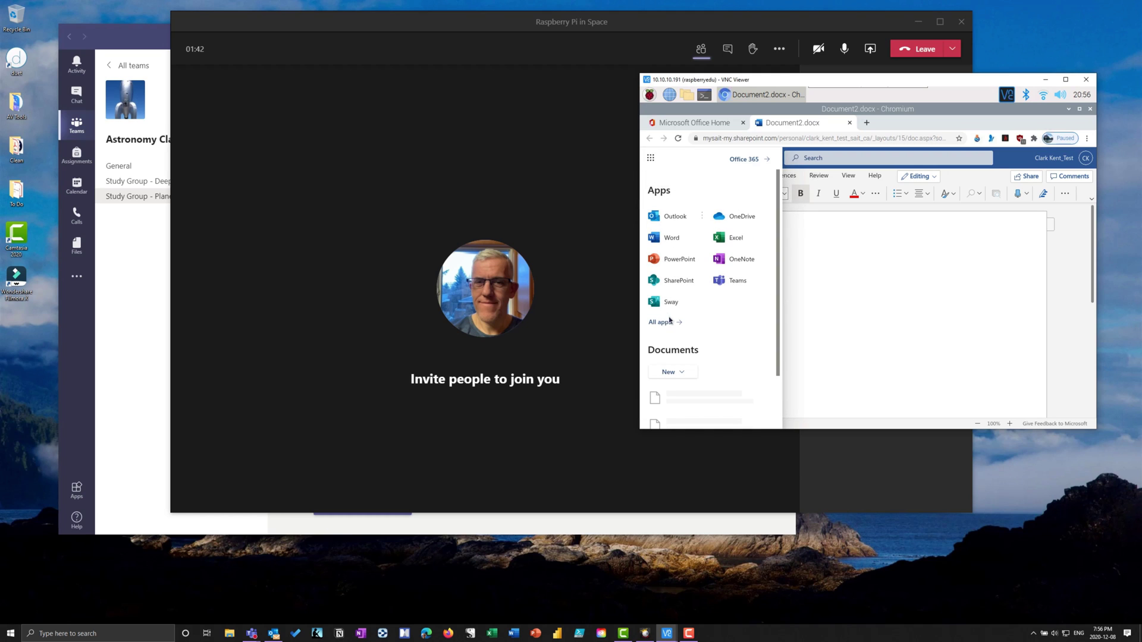
pyautogui.click(661, 323)
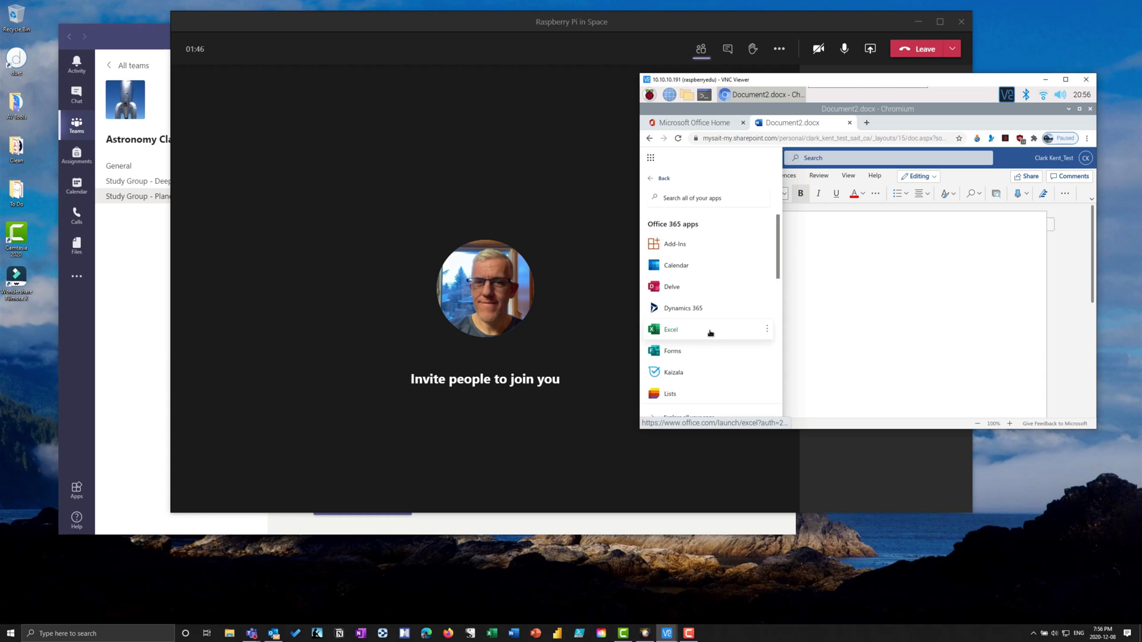
pyautogui.scroll(-5, 711, 327)
pyautogui.scroll(5, 711, 348)
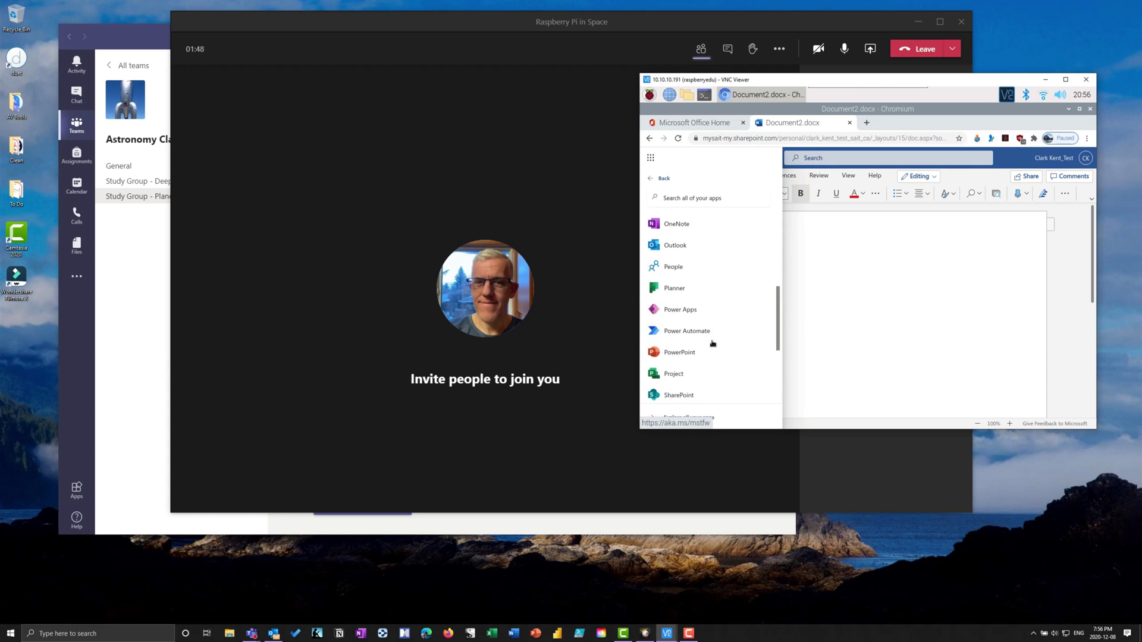
# Open Teams on the Raspberry Pi and go to the Study Group - Planets channel of the Astronomy Class - 101 Demonstration team
pyautogui.click(659, 178)
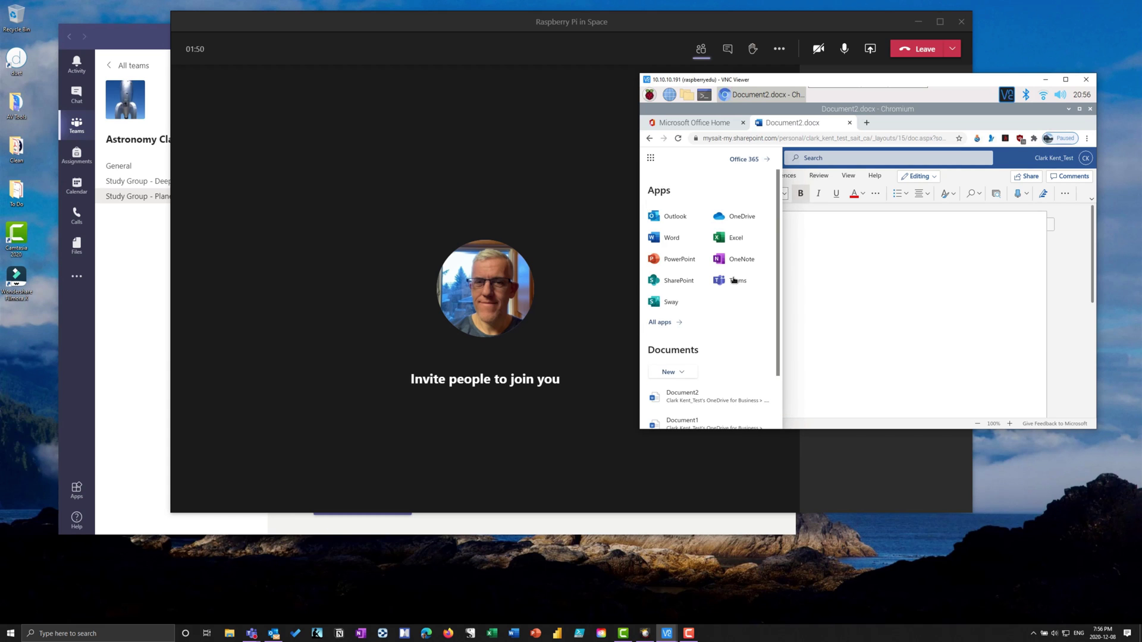
pyautogui.click(955, 340)
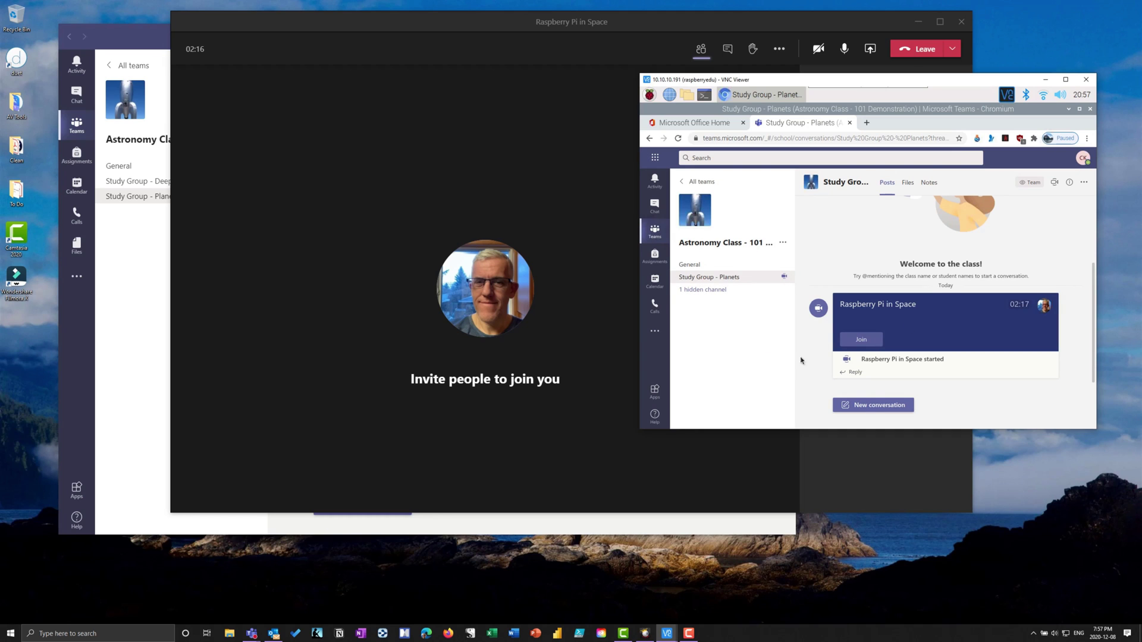
pyautogui.click(701, 181)
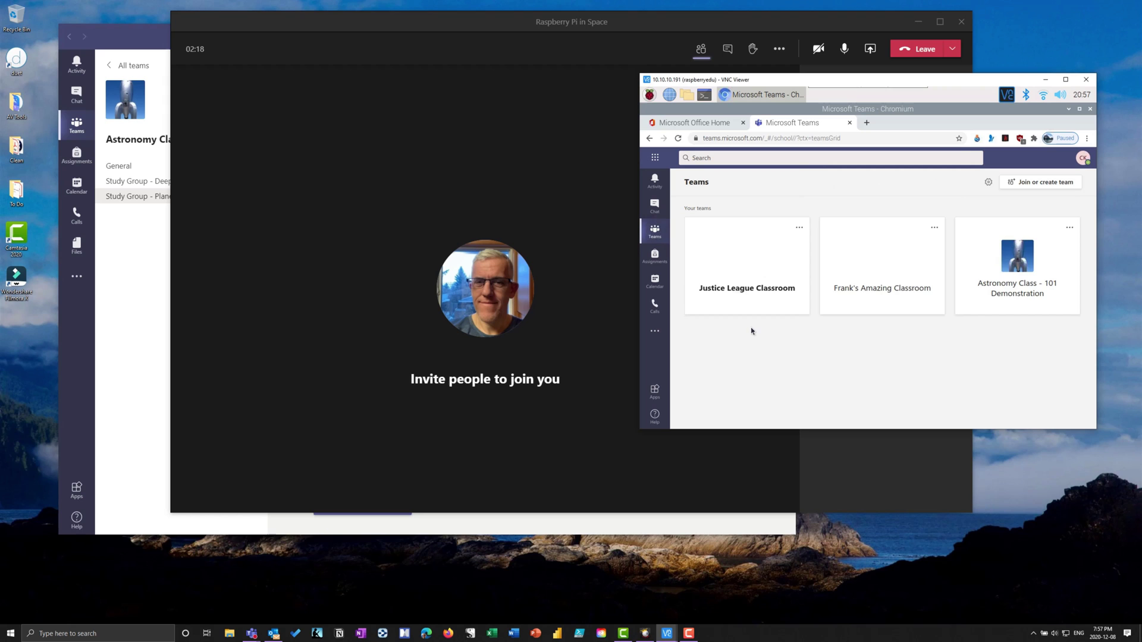
pyautogui.click(1027, 288)
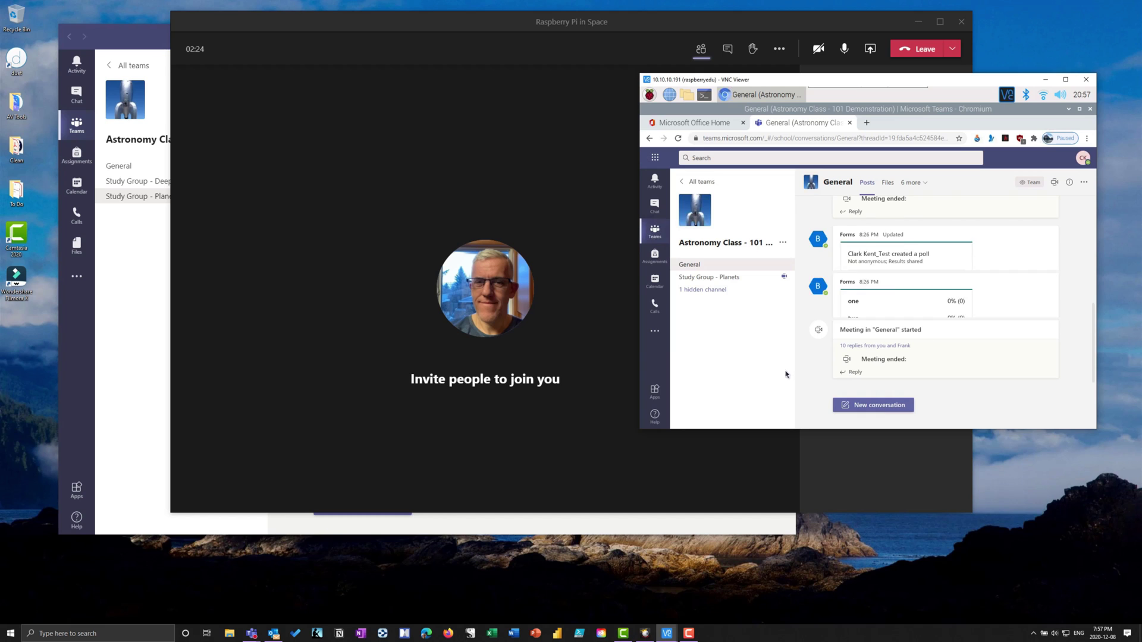
pyautogui.click(711, 279)
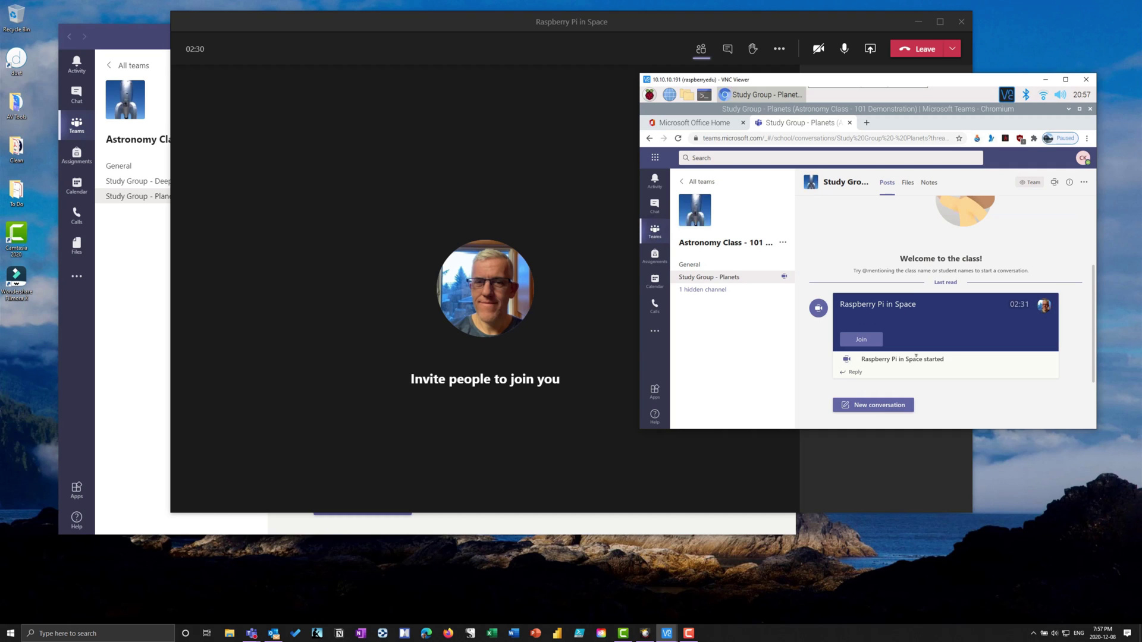
# Review the audio and camera device settings for the Raspberry Pi in Space meeting, and close its pre-join screen without joining
pyautogui.click(862, 340)
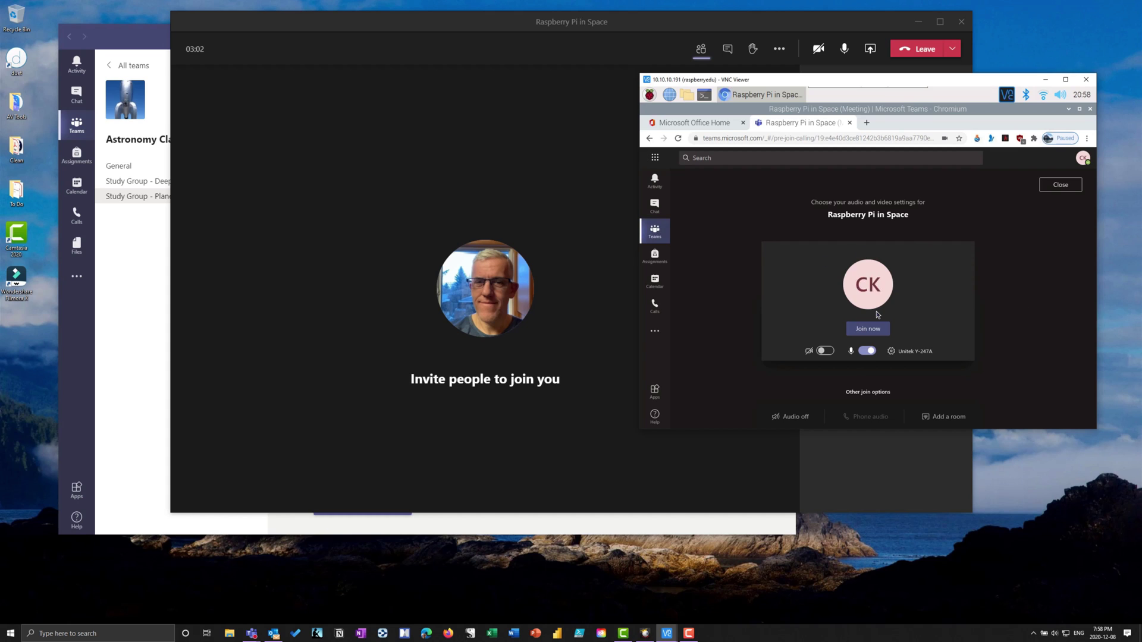
pyautogui.click(907, 353)
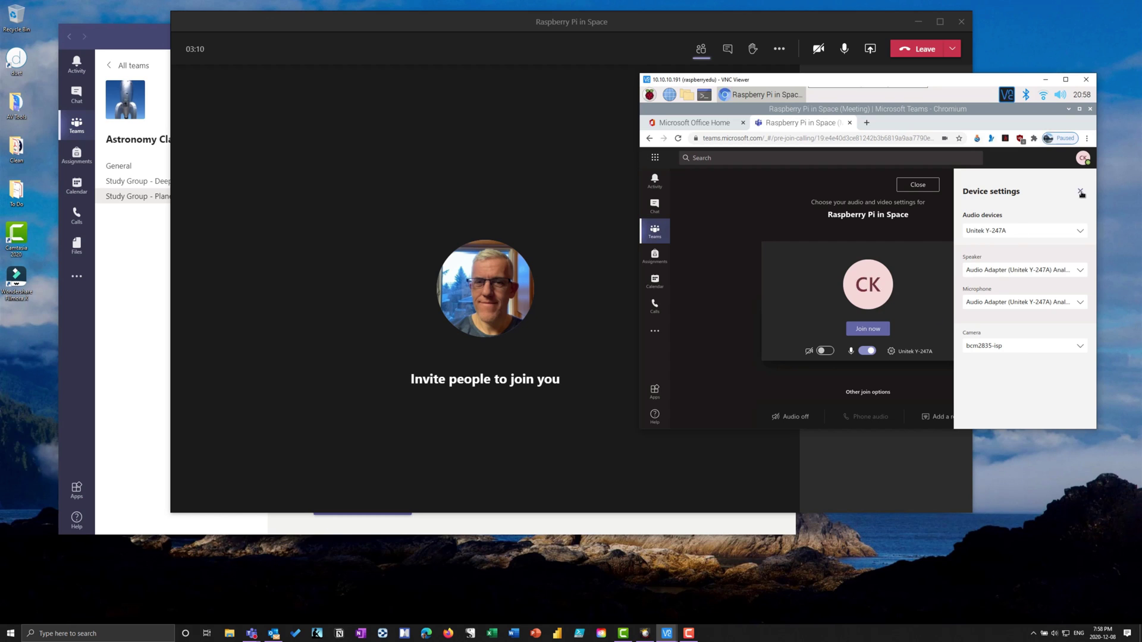
pyautogui.click(933, 311)
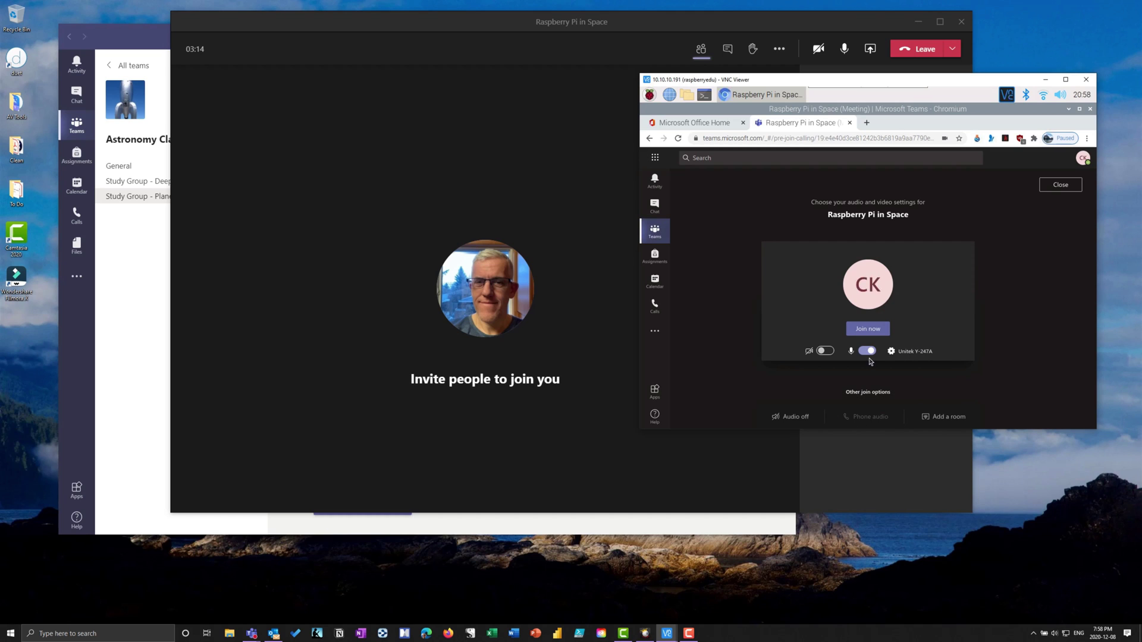
pyautogui.click(1061, 184)
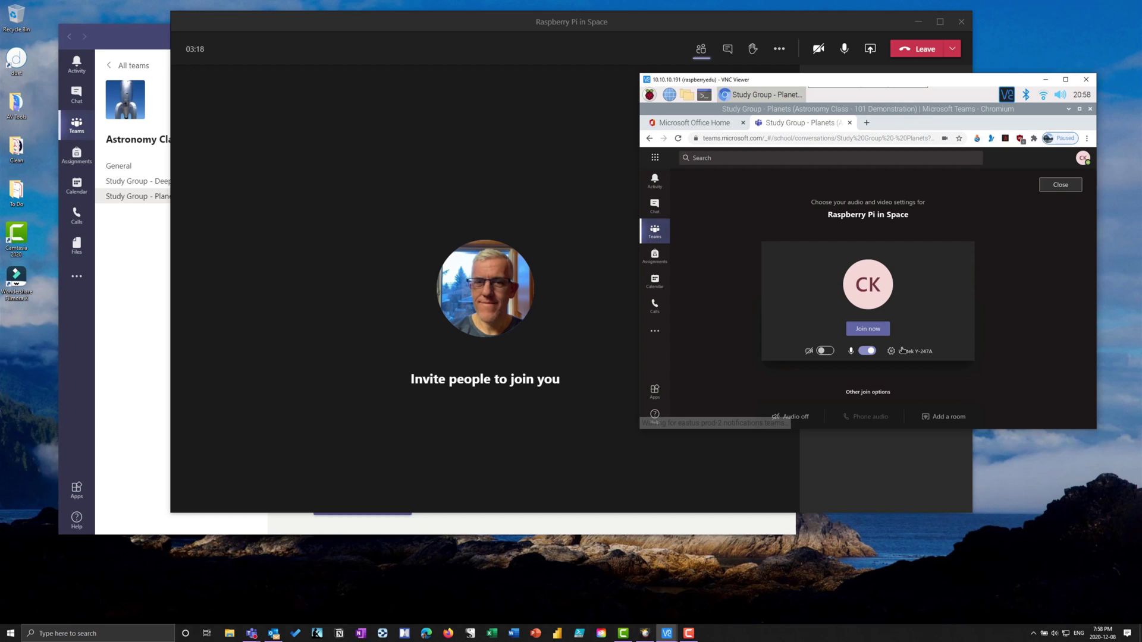
# Join the Raspberry Pi in Space meeting from the Raspberry Pi and reposition the organizer's meeting window behind the remote desktop
pyautogui.click(873, 334)
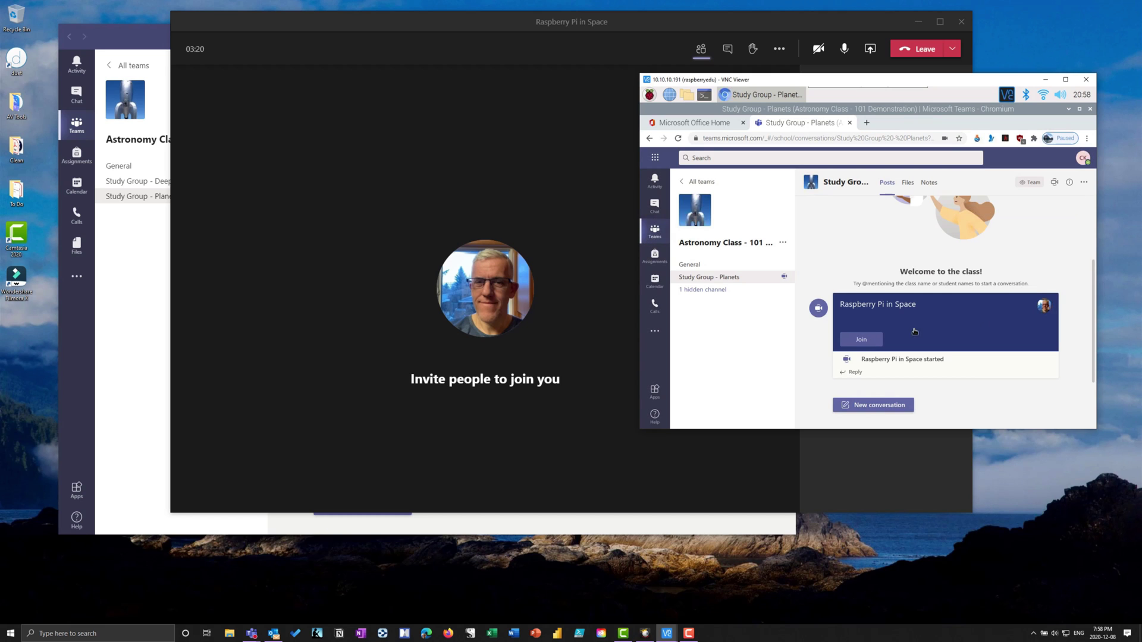
pyautogui.click(871, 331)
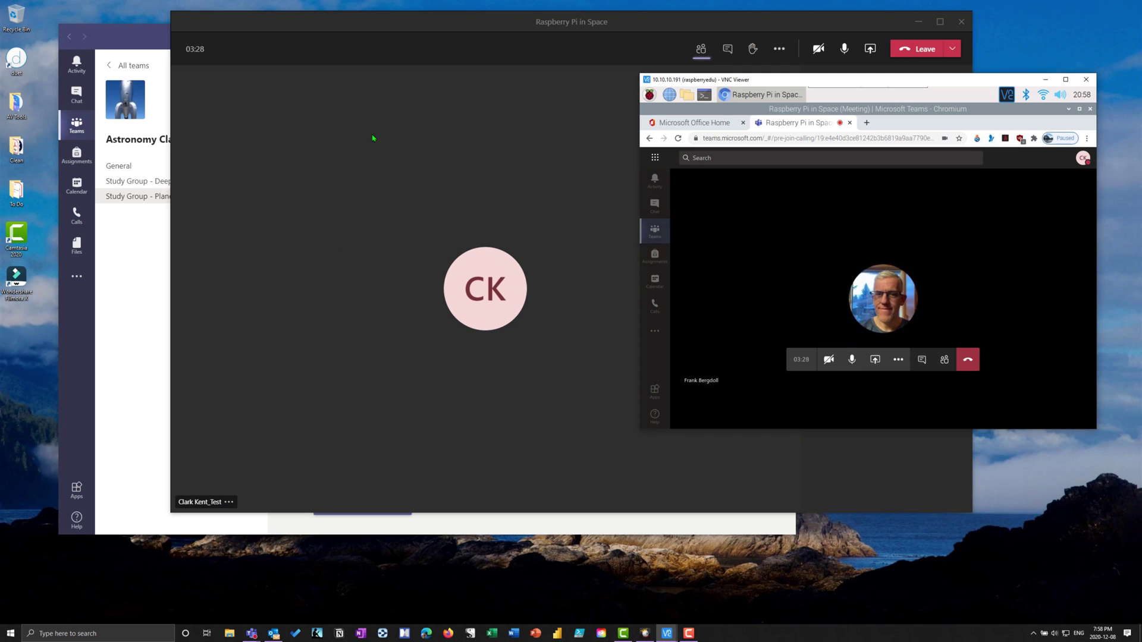
pyautogui.moveTo(416, 31); pyautogui.dragTo(304, 49)
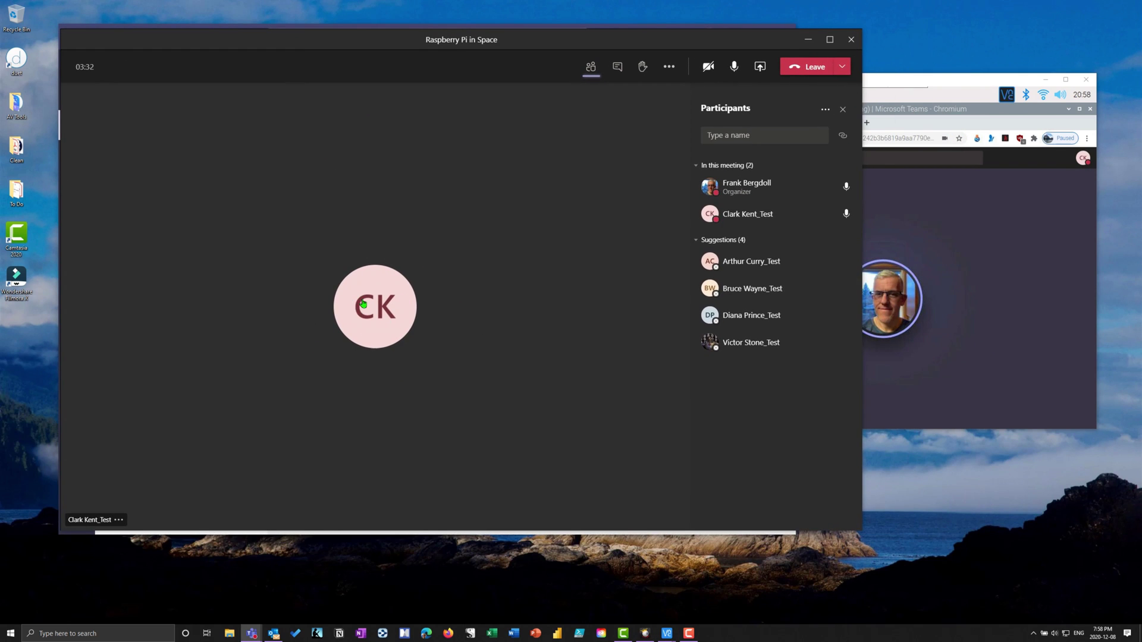
pyautogui.click(878, 262)
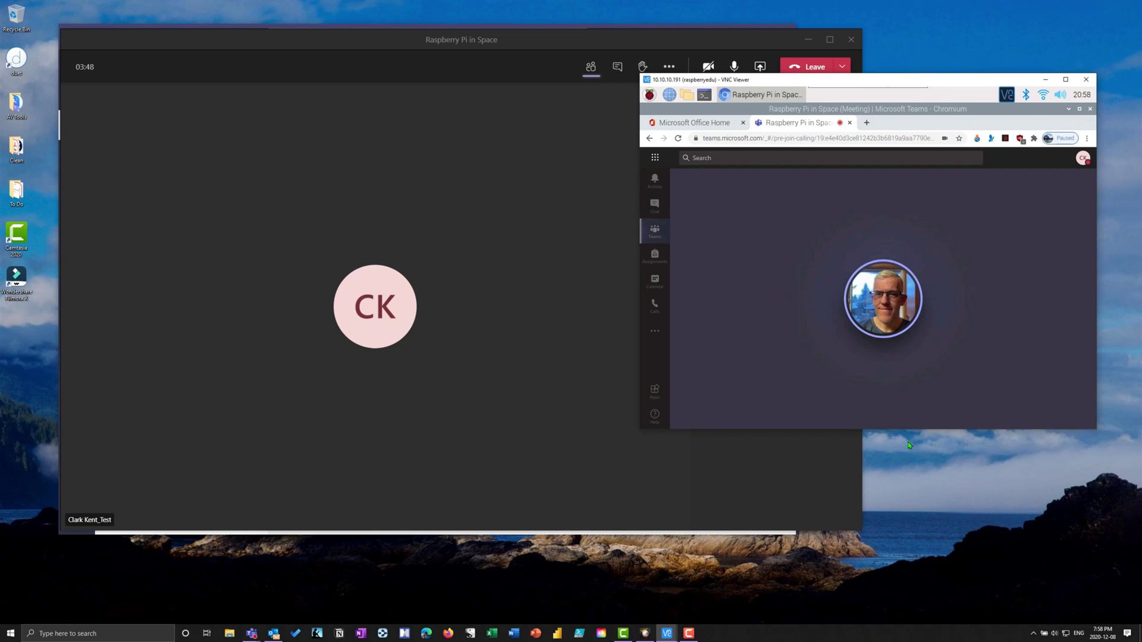
# Examine the additional options available in the Raspberry Pi's meeting controls and close them without choosing any
pyautogui.moveTo(759, 355)
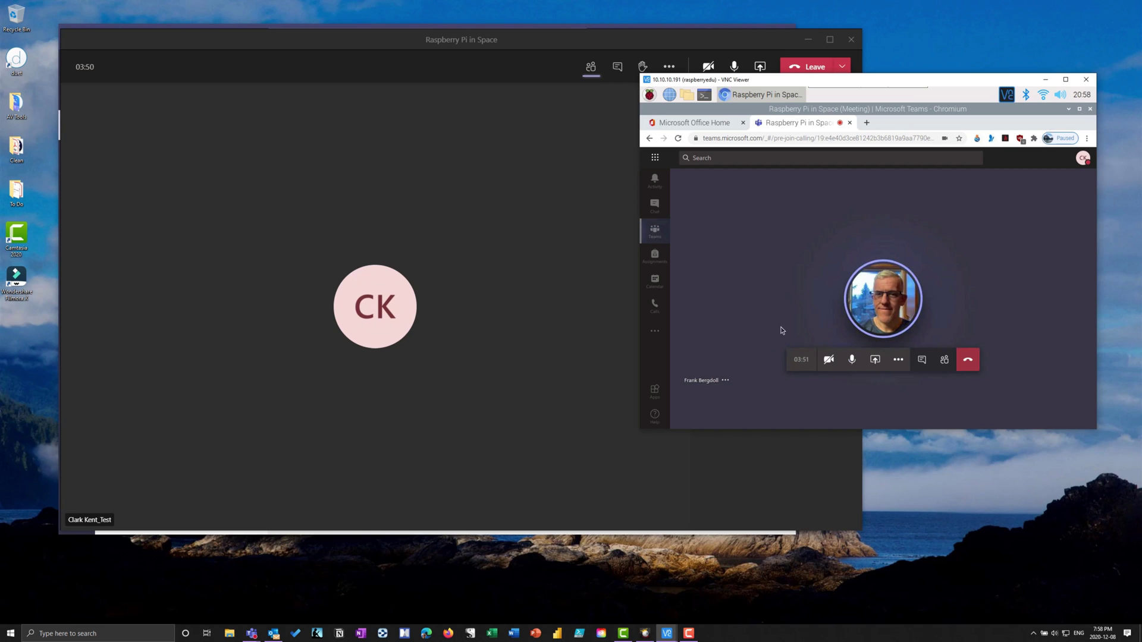
pyautogui.click(898, 360)
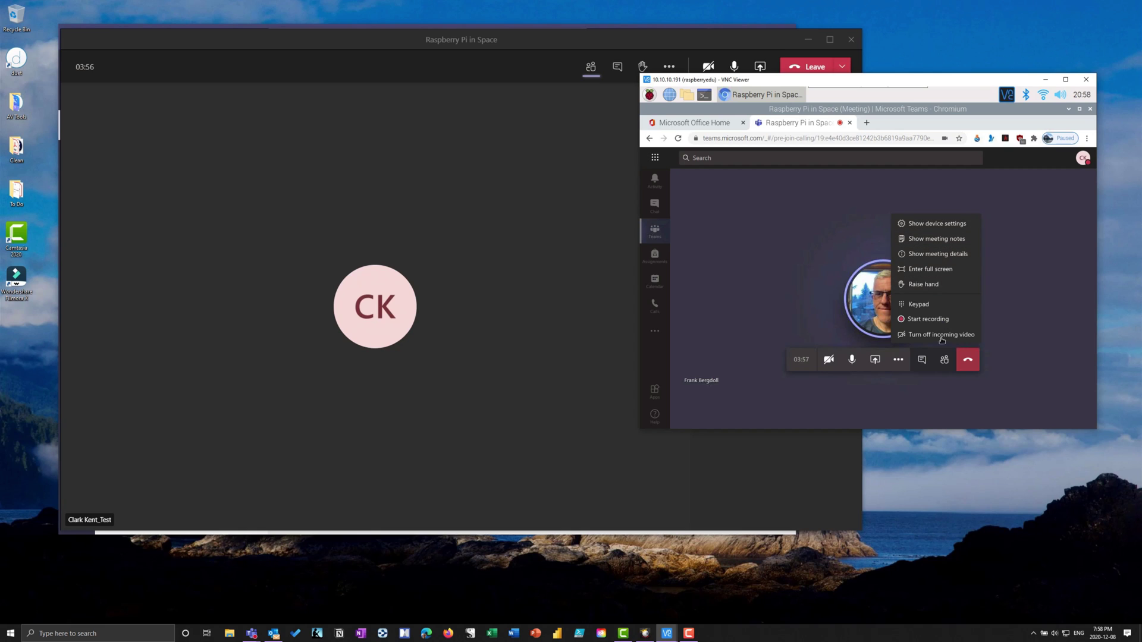
pyautogui.click(1029, 313)
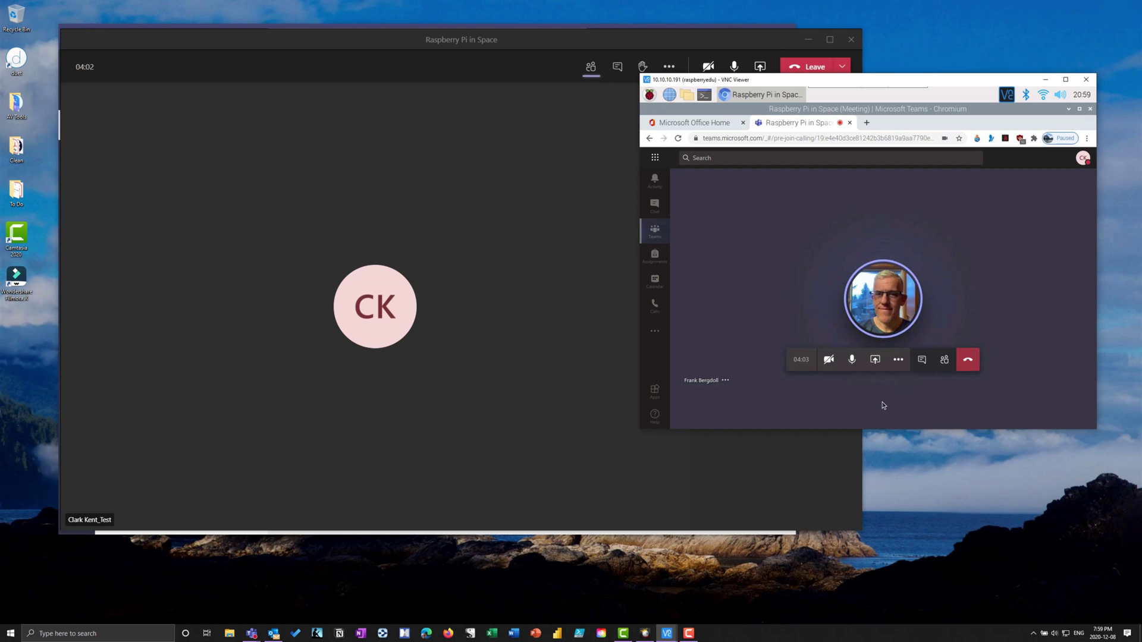
# Raise the organizer's hand in the Windows meeting window and check it in the participant list on the Raspberry Pi
pyautogui.click(385, 351)
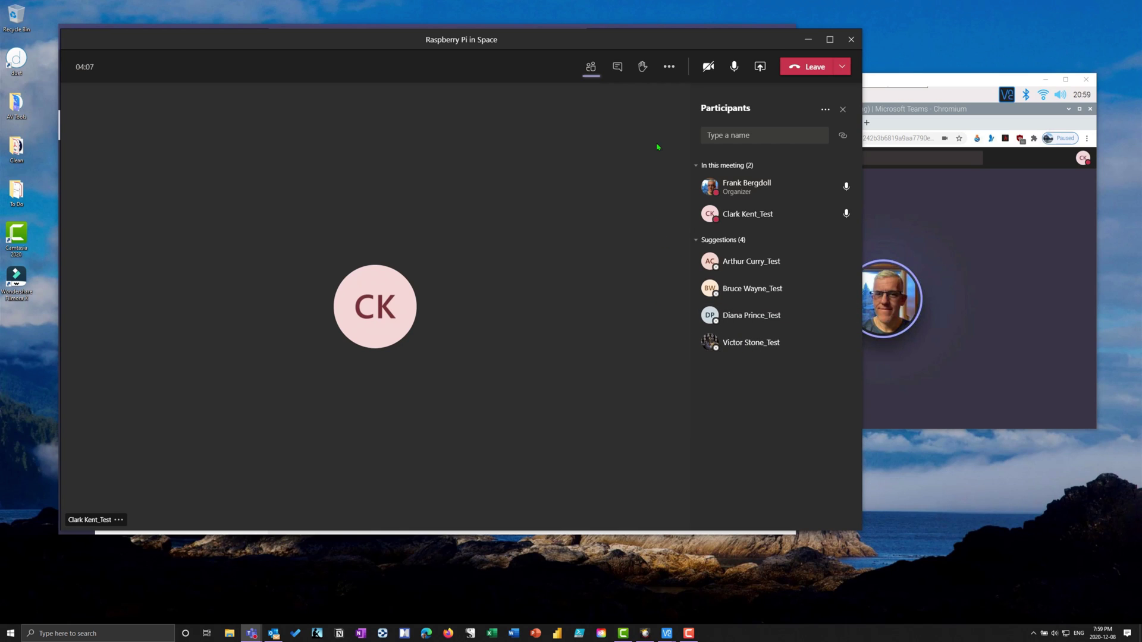
pyautogui.click(643, 67)
pyautogui.click(1007, 280)
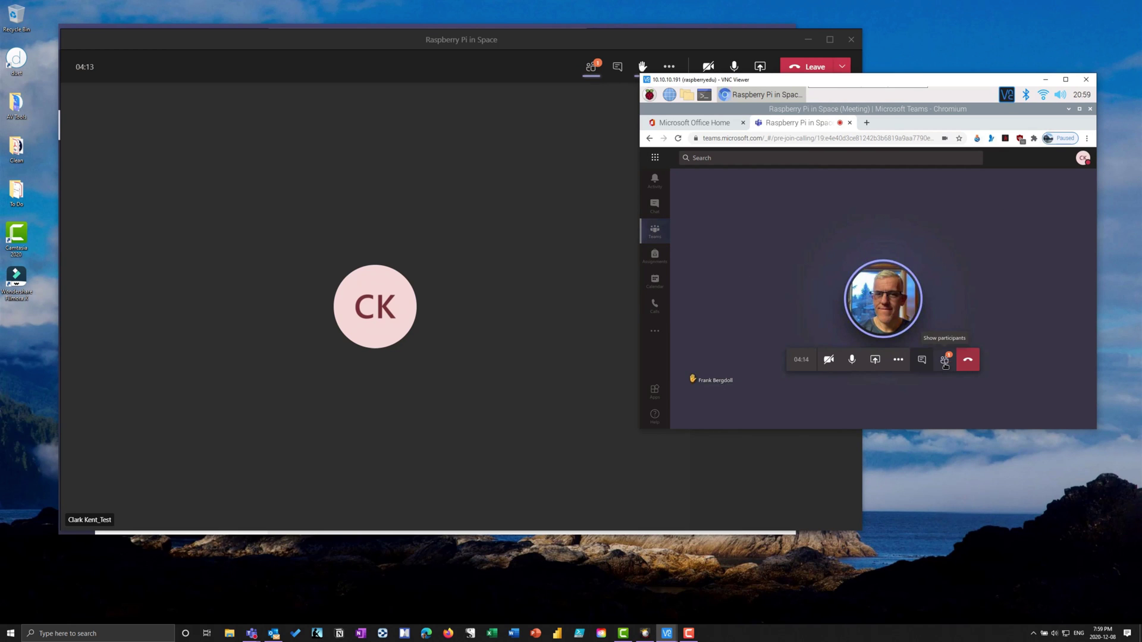
pyautogui.click(945, 359)
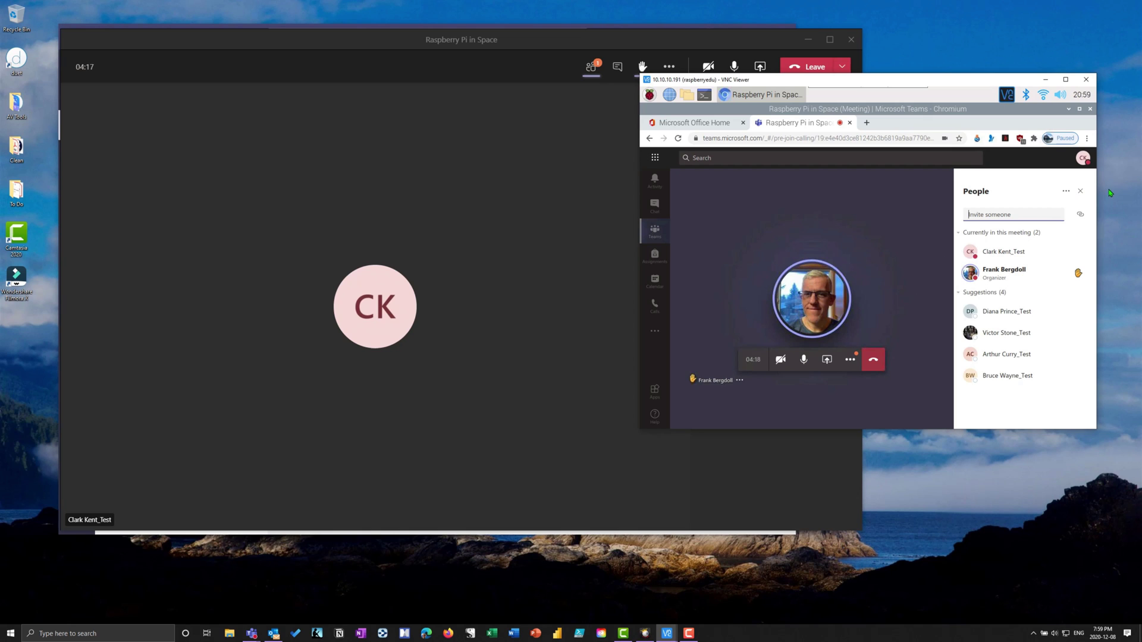
pyautogui.click(1081, 191)
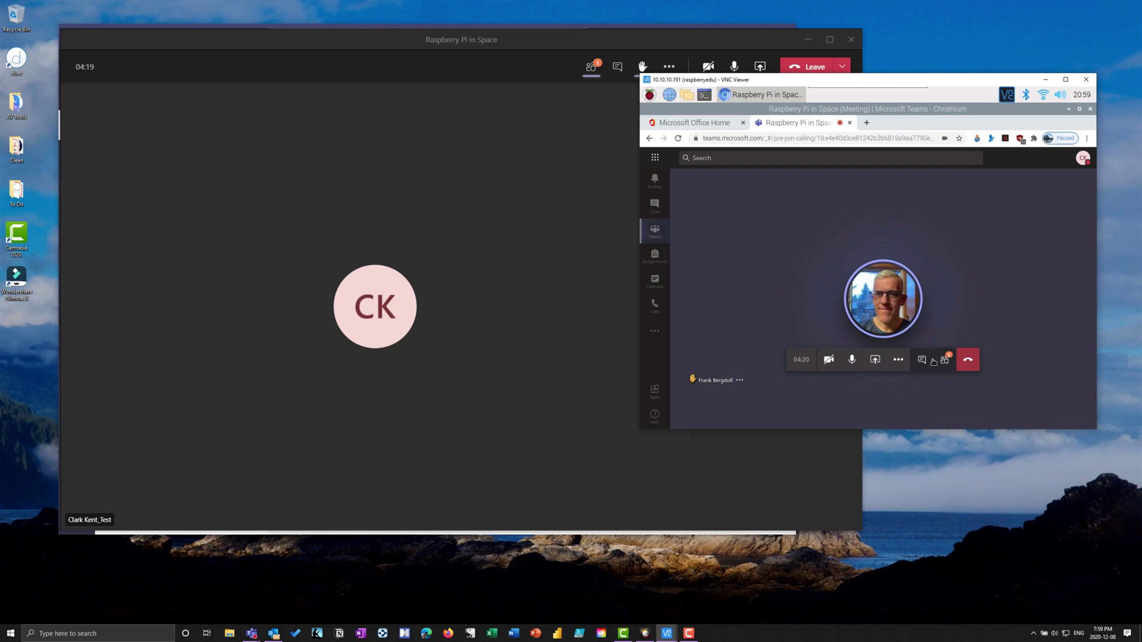
# Hide the participant list in the organizer's window, lower the raised hand, and return to the Raspberry Pi's meeting view
pyautogui.click(630, 226)
pyautogui.click(593, 70)
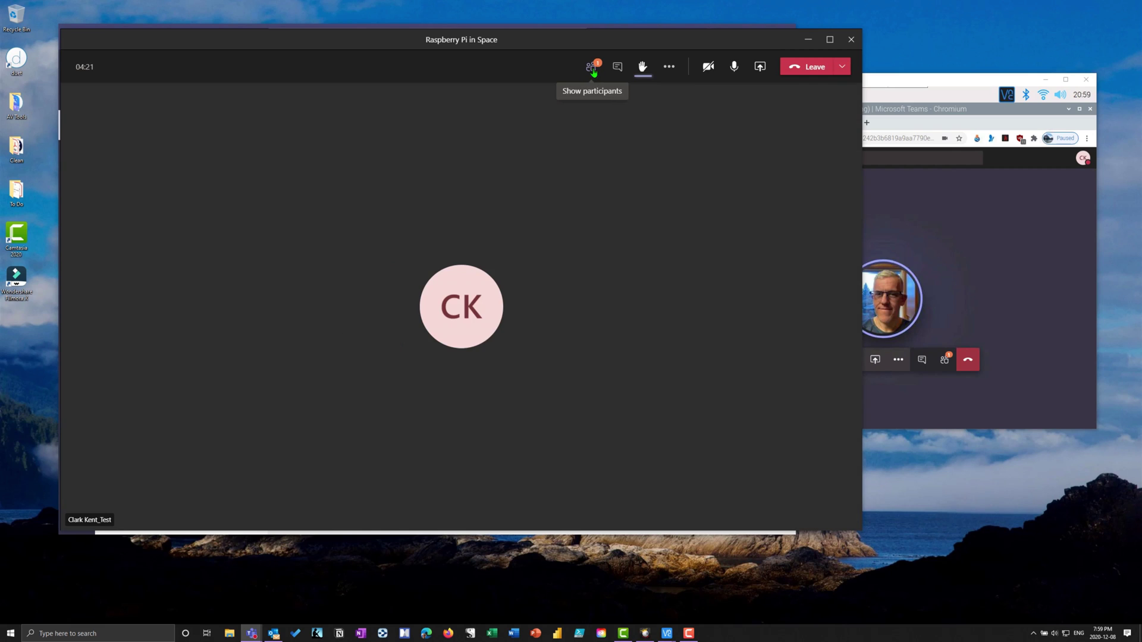
pyautogui.click(642, 66)
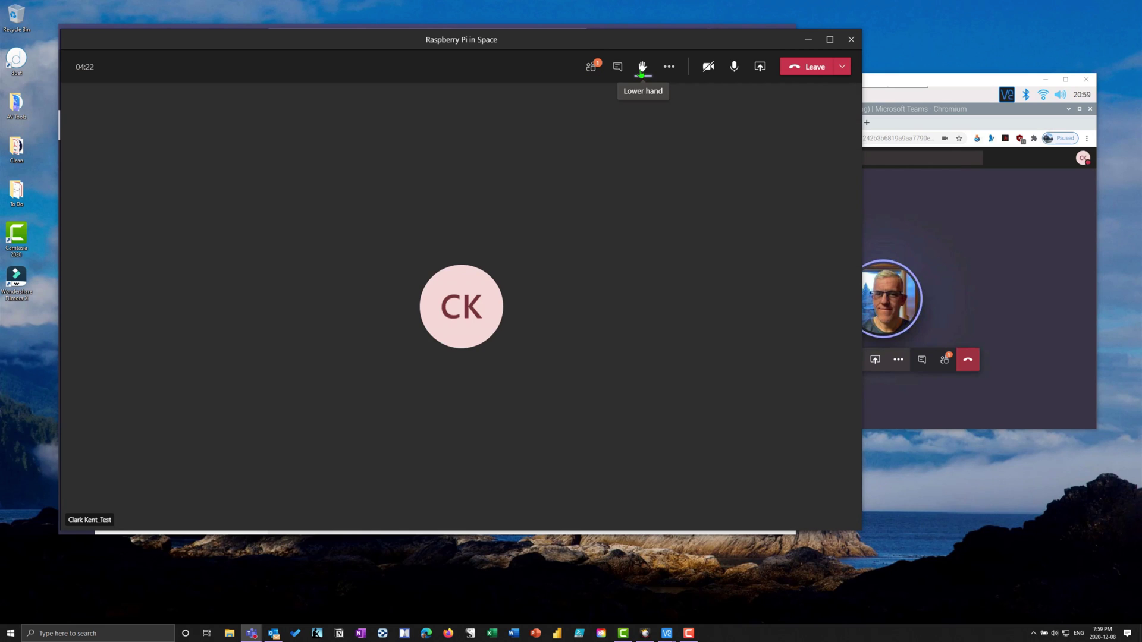
pyautogui.click(943, 245)
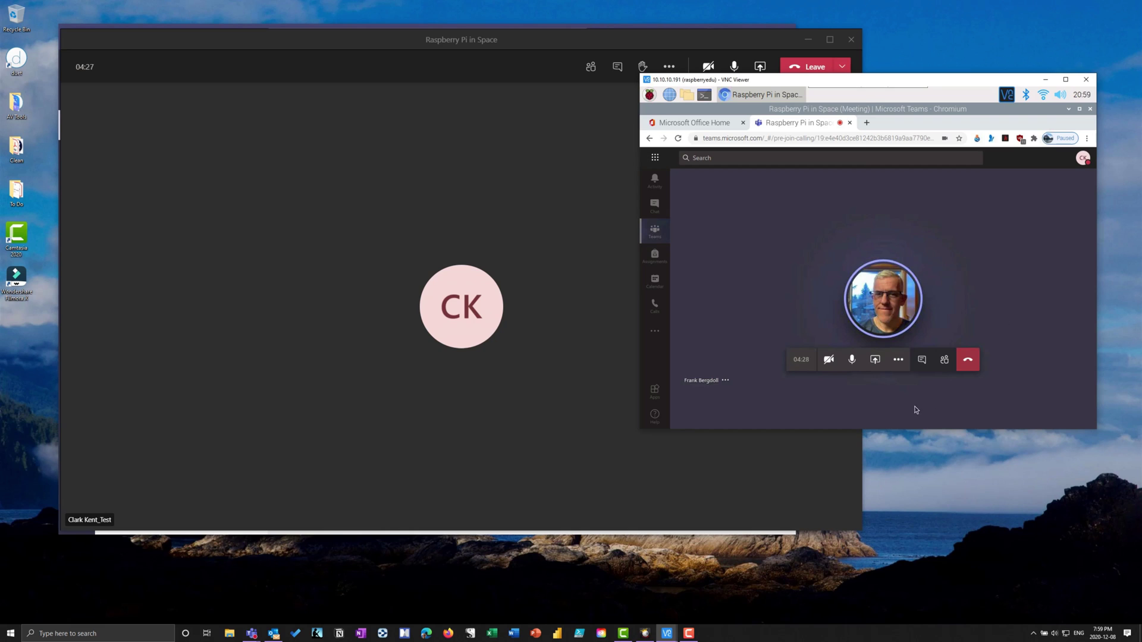
# Share Microsoft Whiteboard from the organizer's meeting window in collaborate mode so that everyone can edit
pyautogui.click(581, 383)
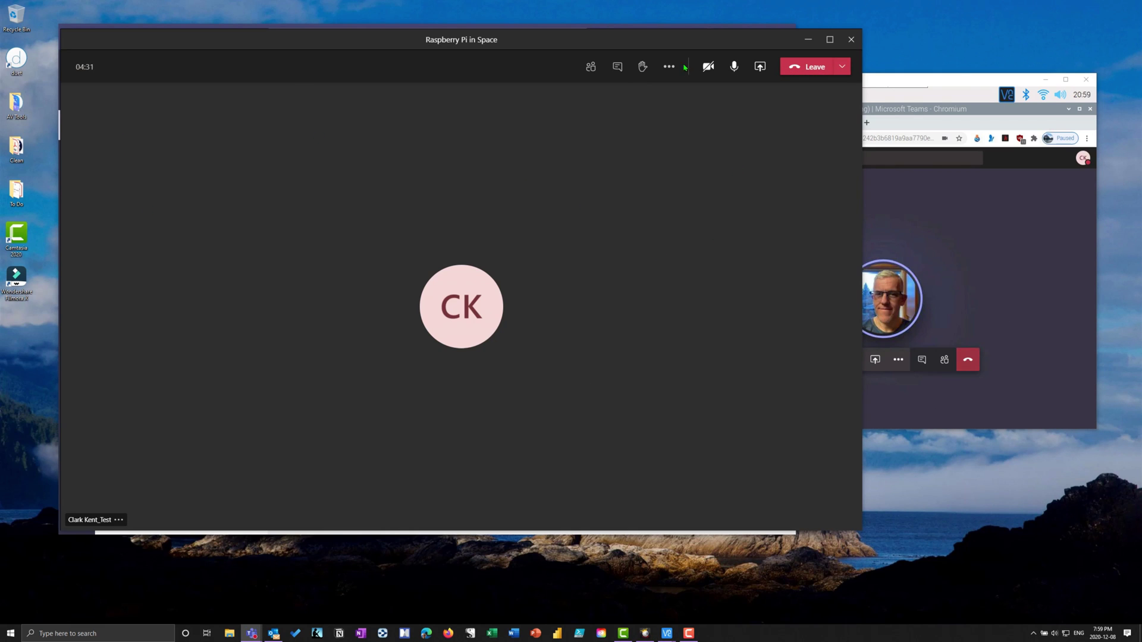
pyautogui.click(760, 66)
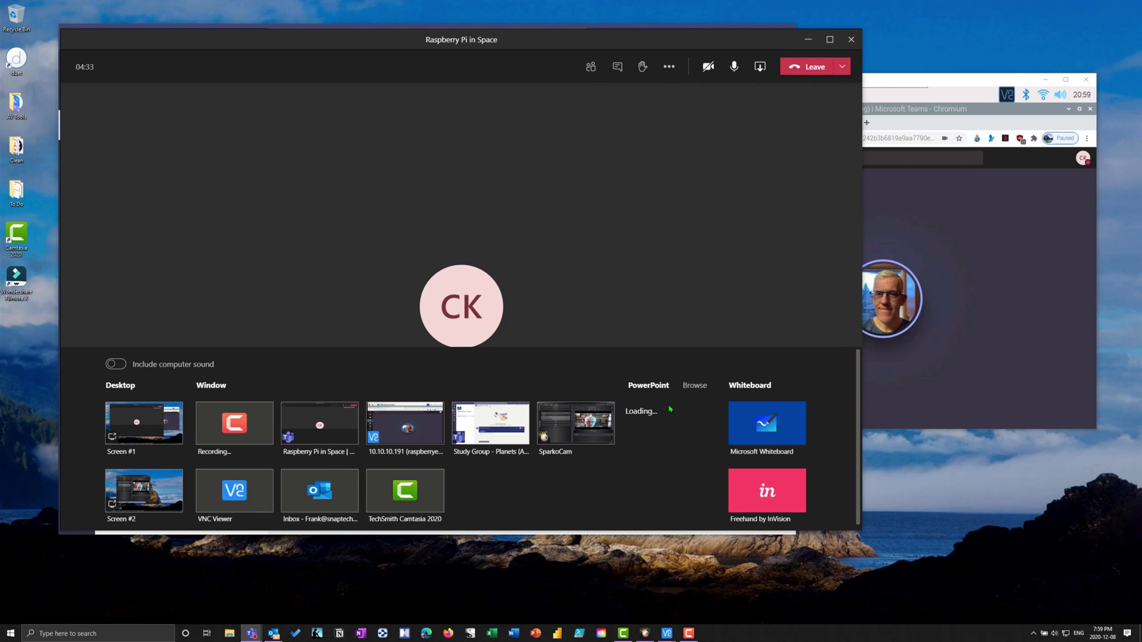
pyautogui.click(761, 436)
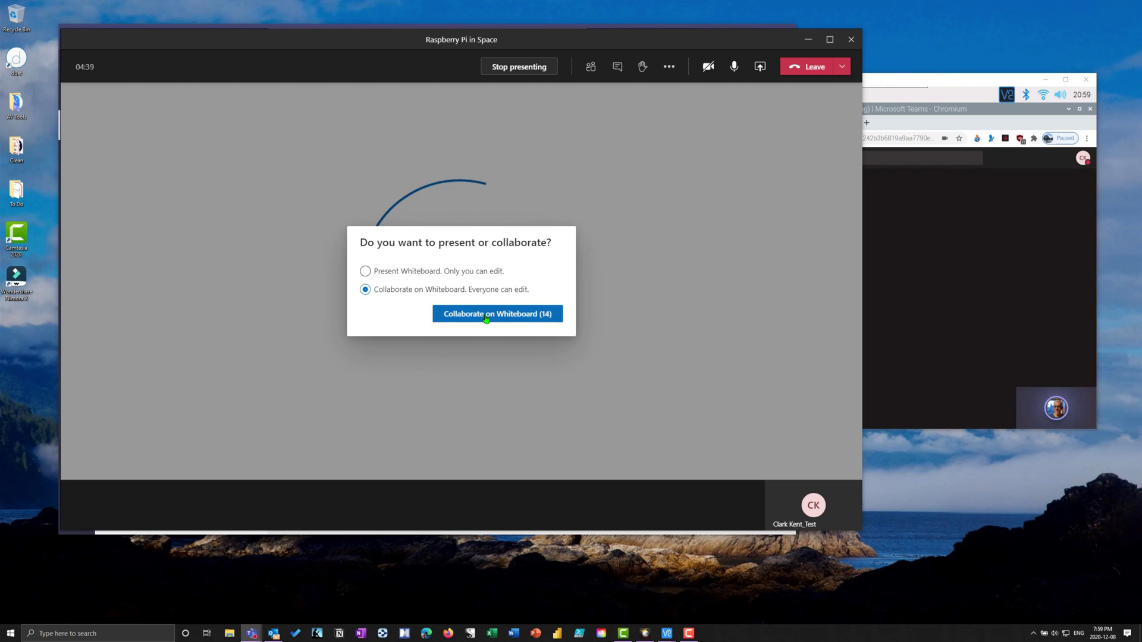
pyautogui.click(486, 319)
# Sketch a rough black circle on the whiteboard from the Raspberry Pi and a red cup-shaped outline from the organizer's window
pyautogui.click(965, 243)
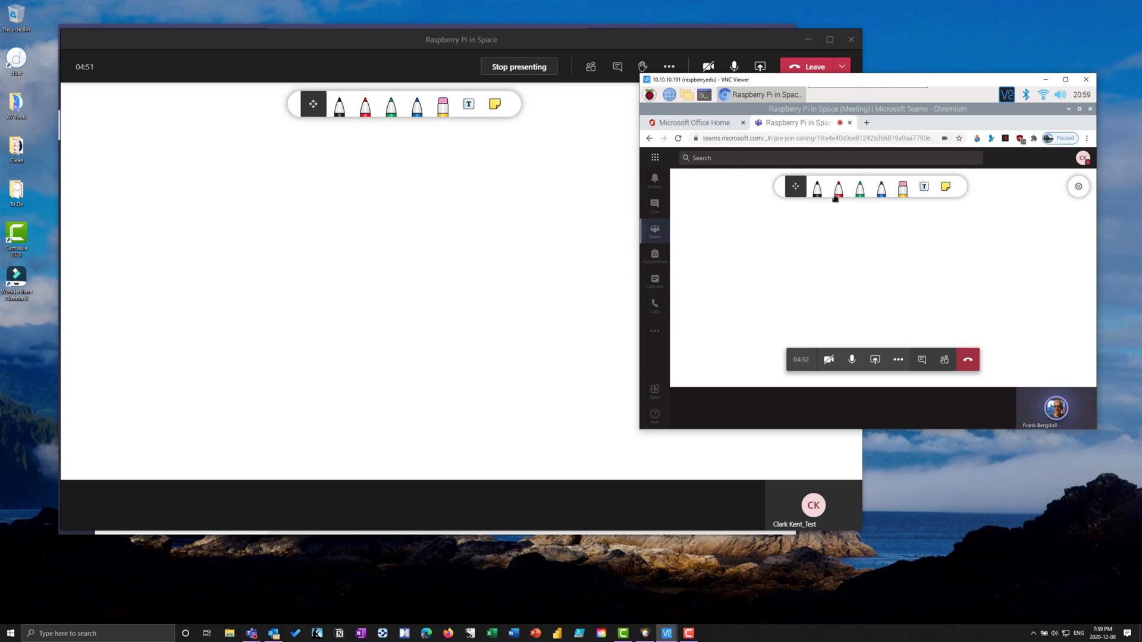
pyautogui.click(817, 189)
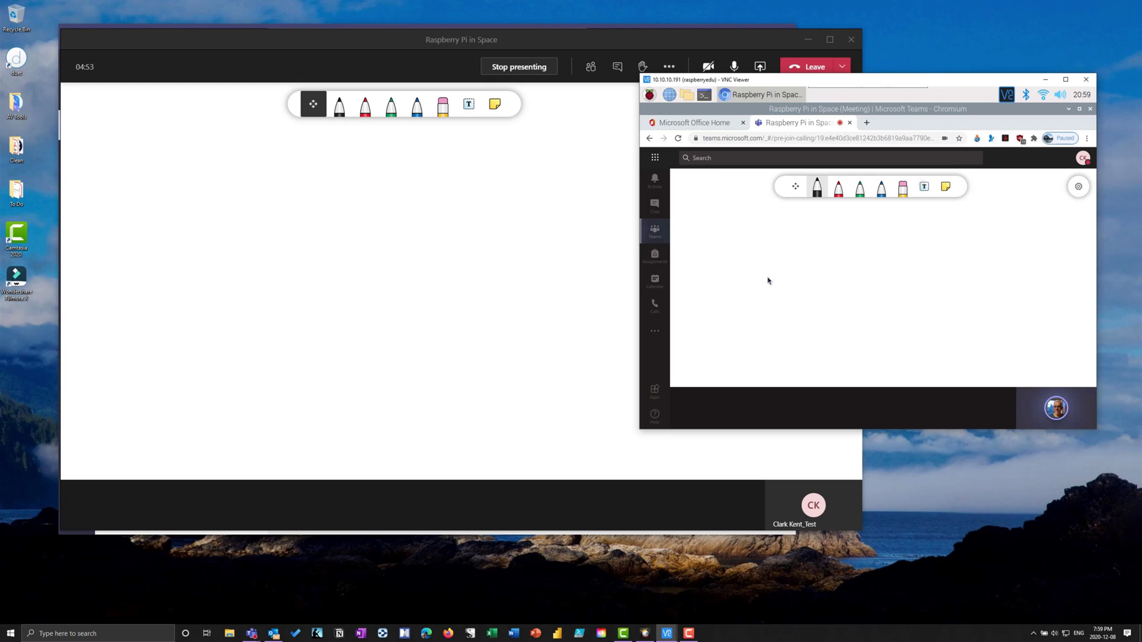
pyautogui.moveTo(767, 280)
pyautogui.mouseDown()
pyautogui.moveTo(809, 250)
pyautogui.moveTo(743, 299)
pyautogui.moveTo(765, 249)
pyautogui.mouseUp()
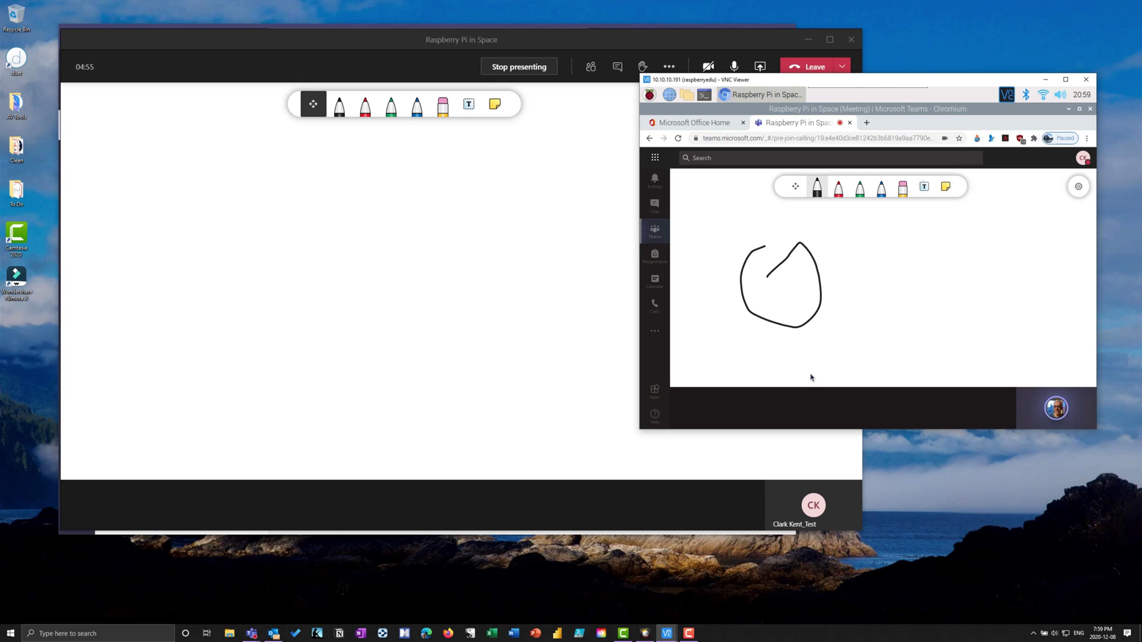
pyautogui.click(365, 107)
pyautogui.moveTo(379, 211)
pyautogui.mouseDown()
pyautogui.moveTo(484, 355)
pyautogui.moveTo(392, 242)
pyautogui.moveTo(391, 207)
pyautogui.mouseUp()
# Add a black dot and a blank sticky note from the Raspberry Pi, and a "Hello There" text box from the organizer's window
pyautogui.click(960, 316)
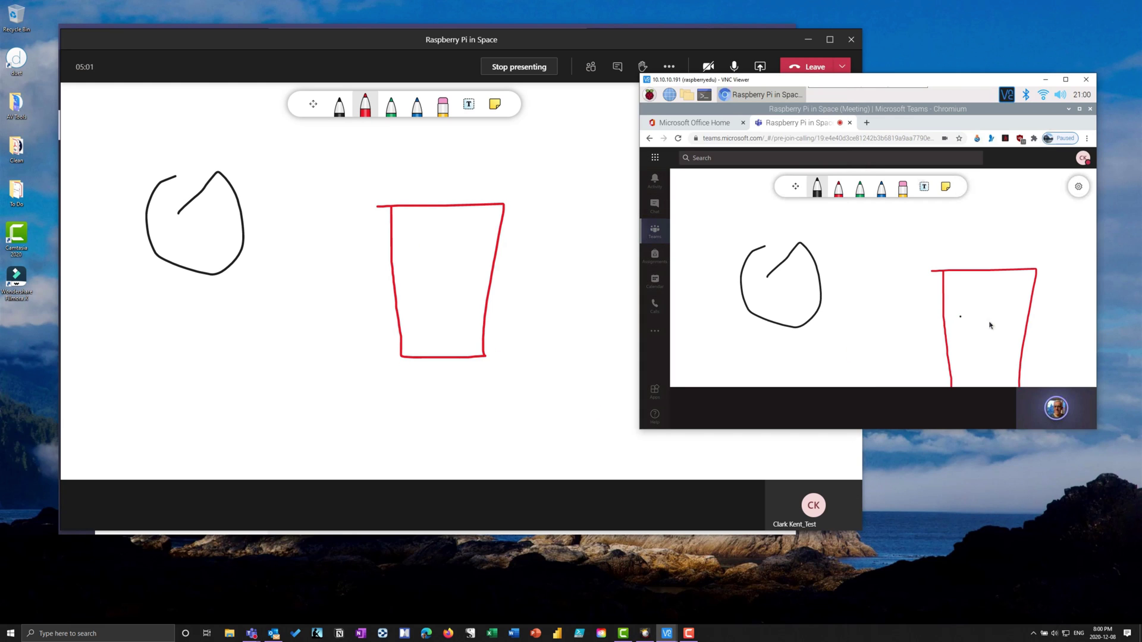
pyautogui.click(945, 187)
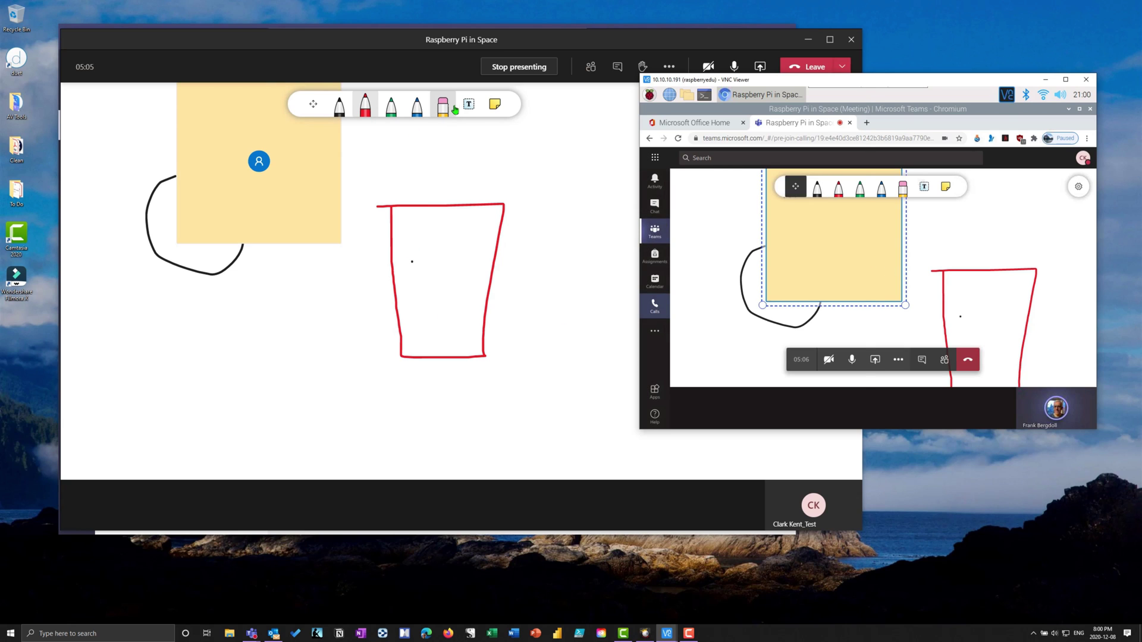
pyautogui.click(468, 104)
pyautogui.click(570, 195)
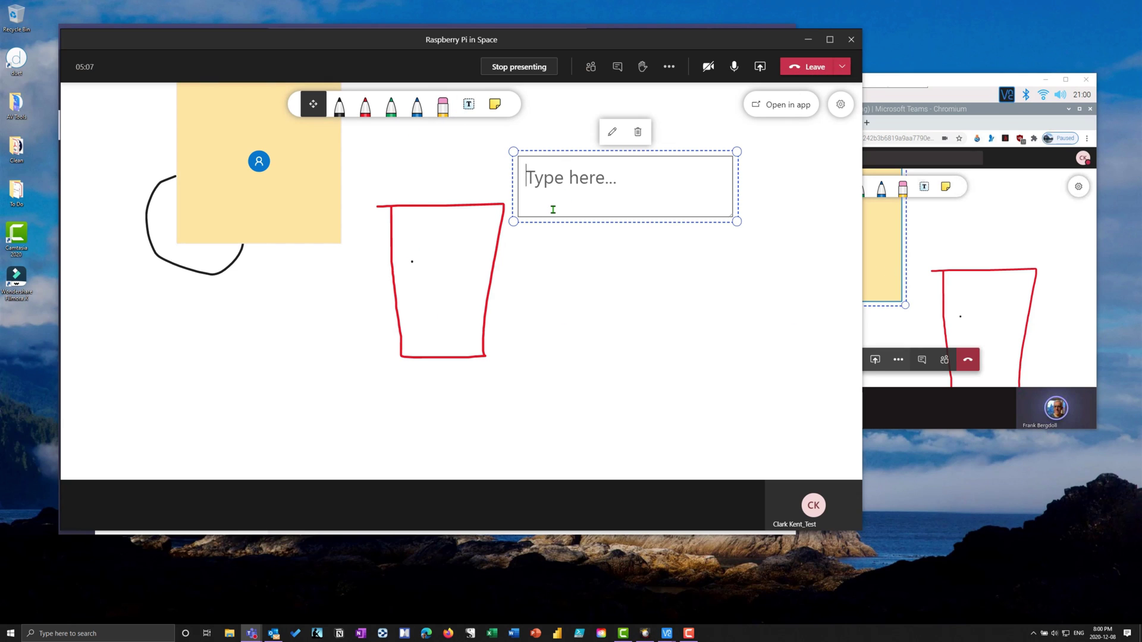
pyautogui.write('Hello There')
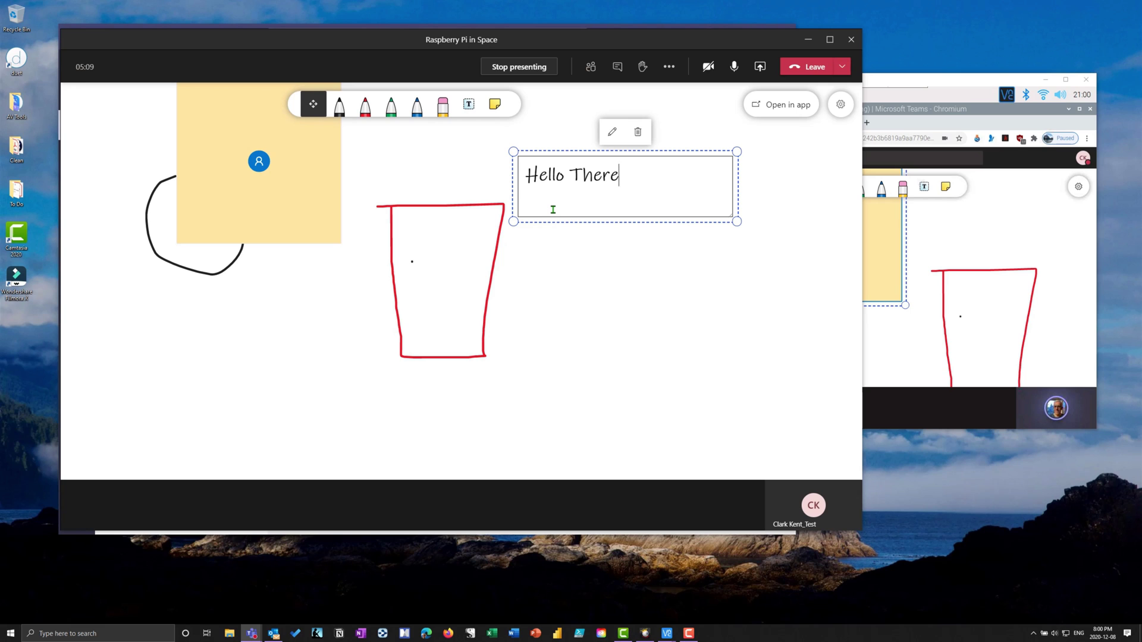
# Check the shared whiteboard on the Raspberry Pi, and stop presenting it from the organizer's window
pyautogui.click(988, 276)
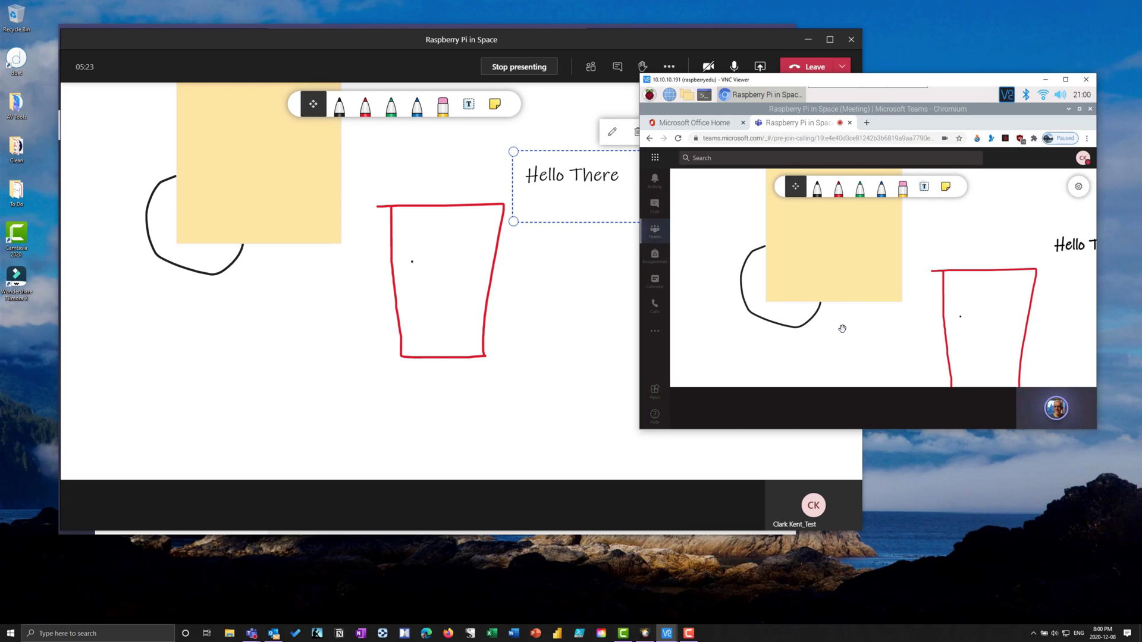
pyautogui.click(424, 198)
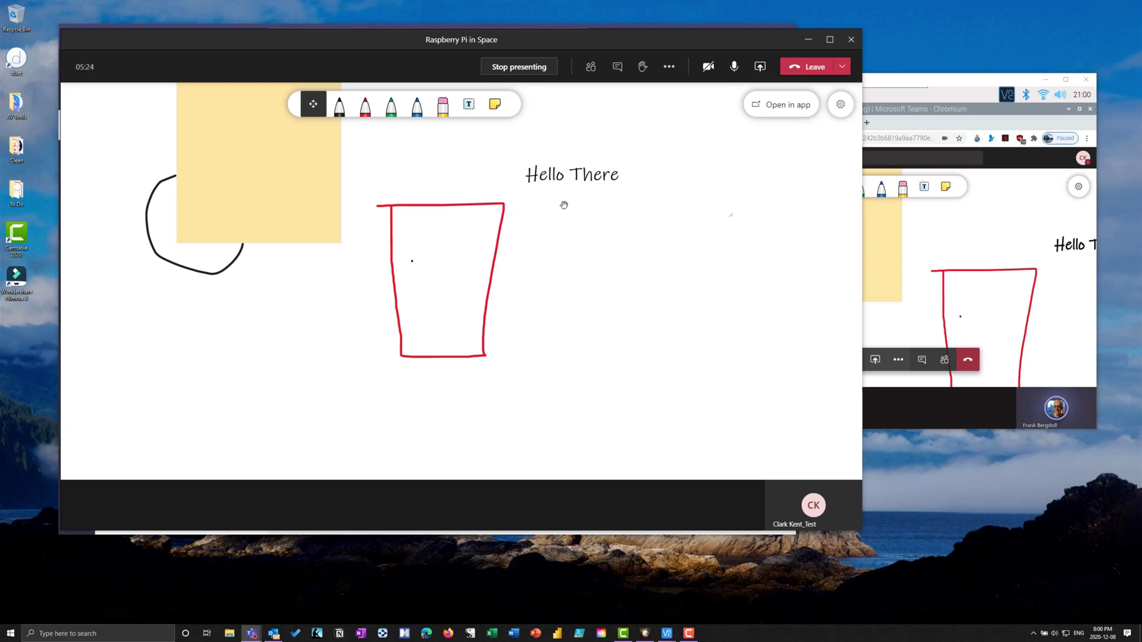
pyautogui.click(528, 67)
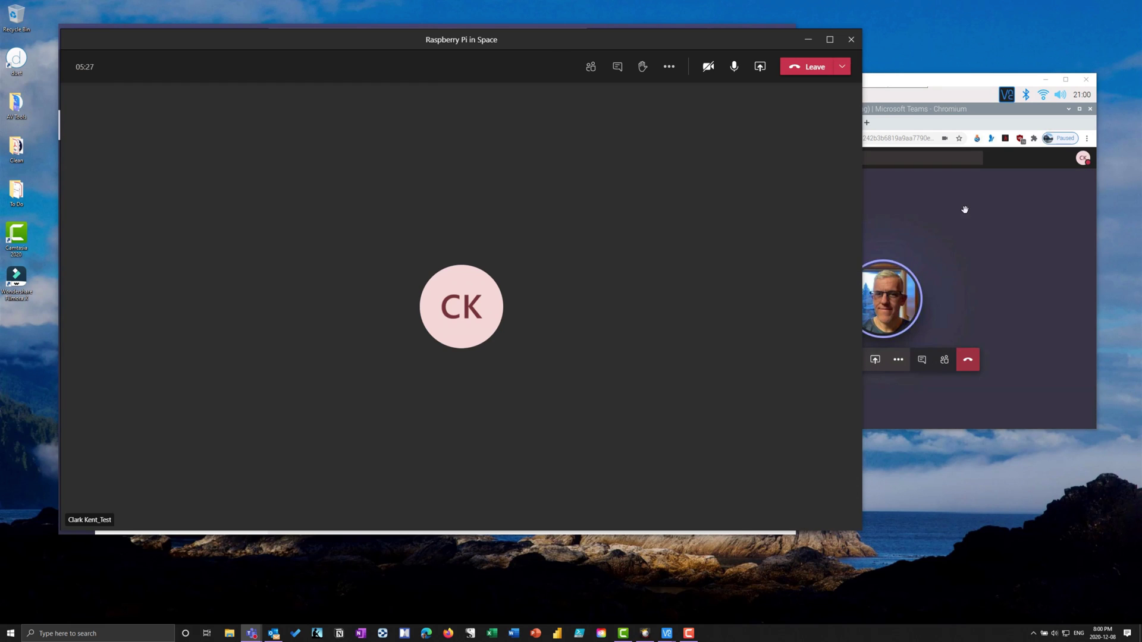
# Open the meeting chat on the Raspberry Pi and start a new poll by mentioning the Forms app
pyautogui.click(964, 209)
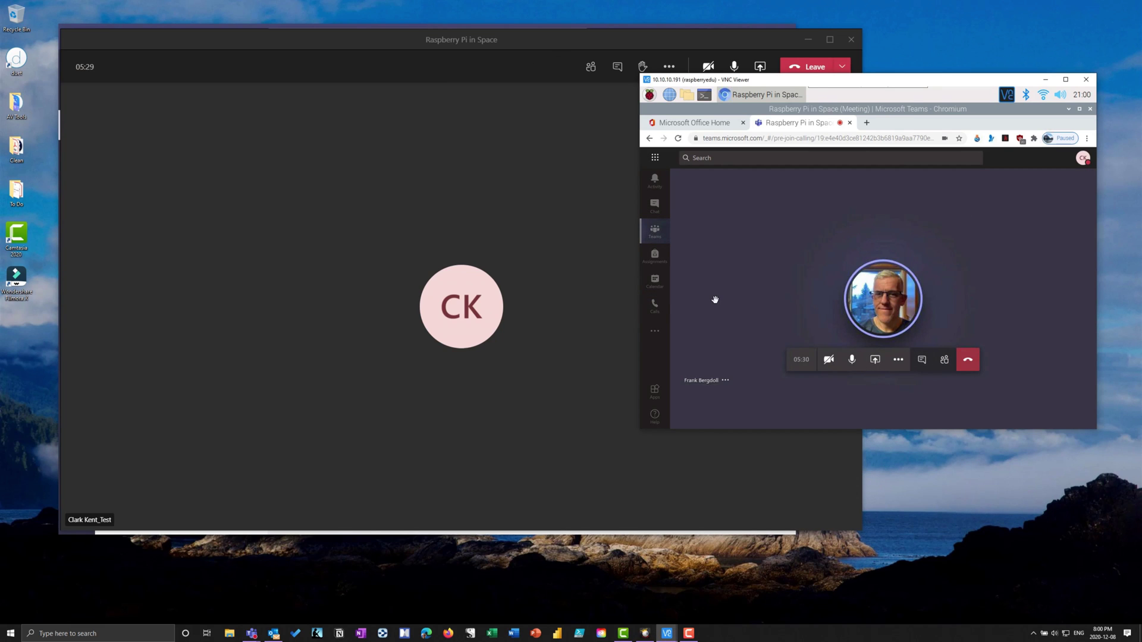
pyautogui.click(923, 361)
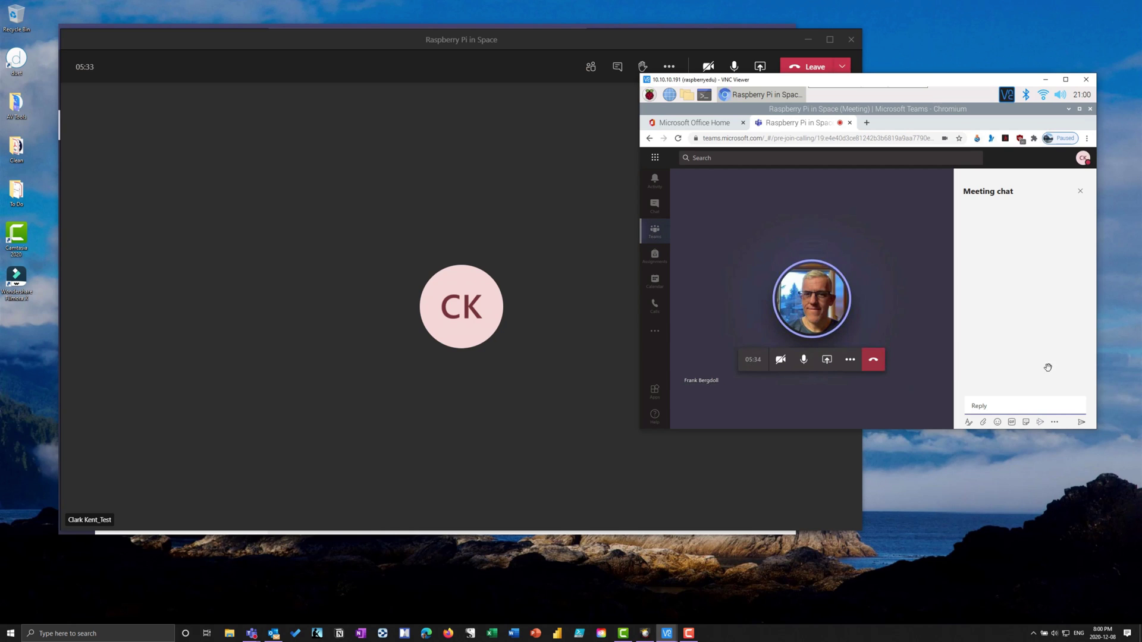
pyautogui.click(1025, 406)
pyautogui.write('@')
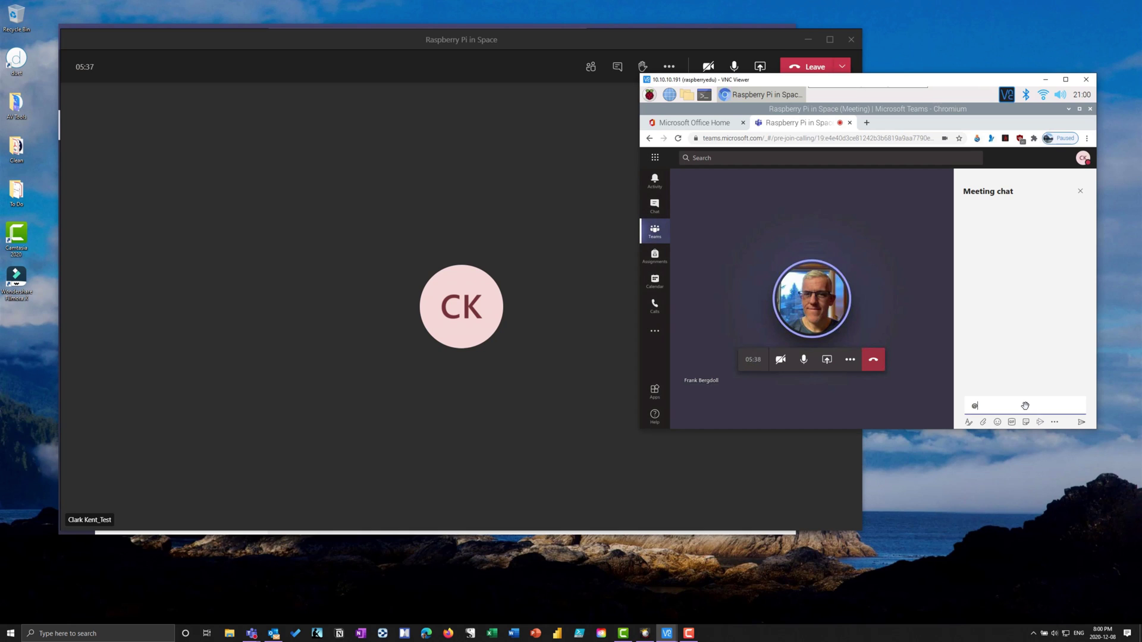
pyautogui.write('form')
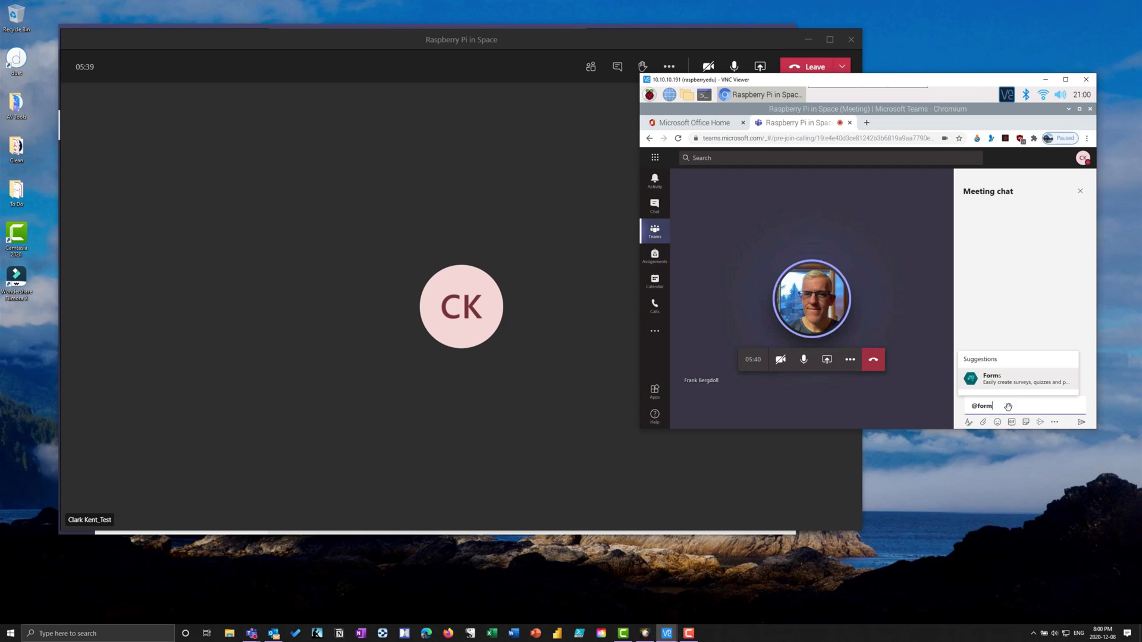
pyautogui.click(1023, 381)
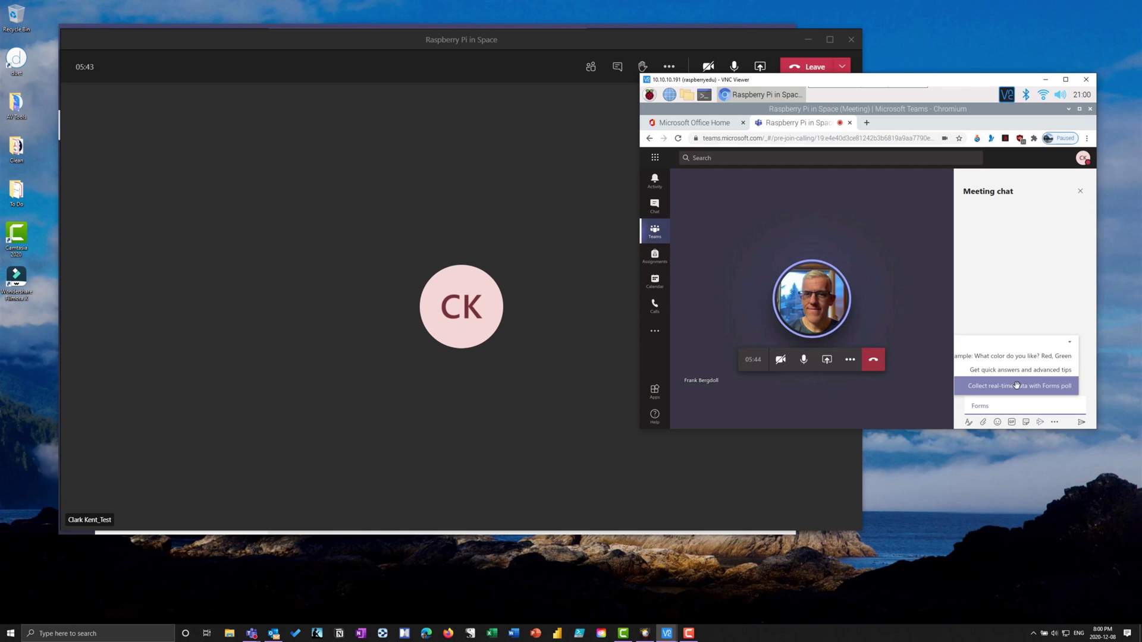
pyautogui.click(1065, 388)
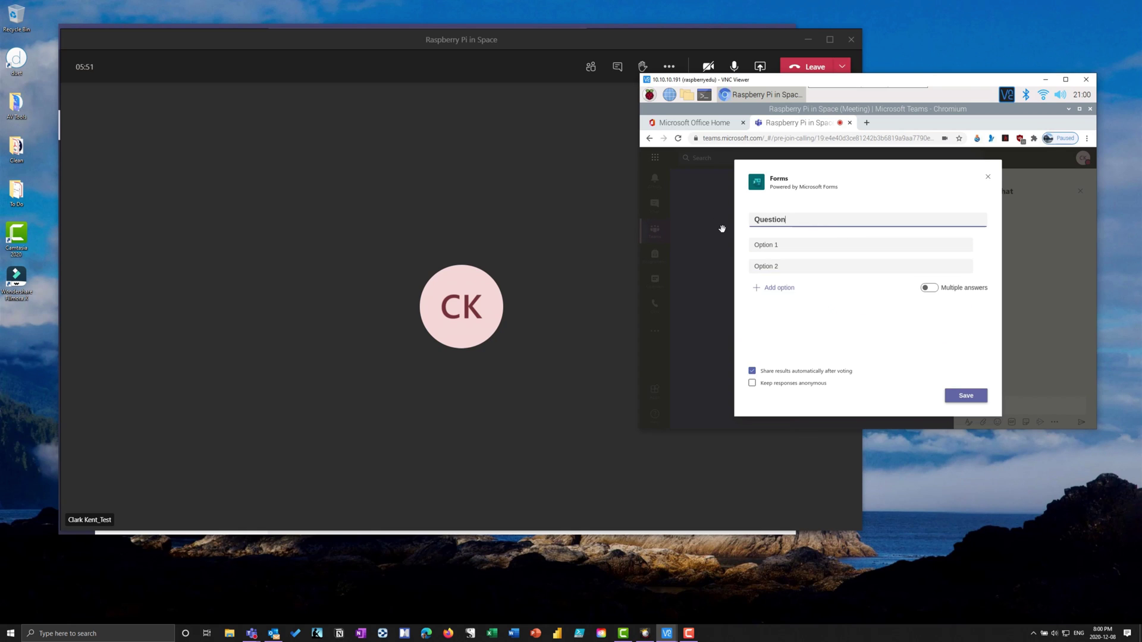
# Create the poll "What is your favourite Planet?" with the options Jupiter and Saturn, and send it to the meeting chat
pyautogui.hotkey('ctrl', 'a')
pyautogui.write('What is your favourite')
pyautogui.click(770, 245)
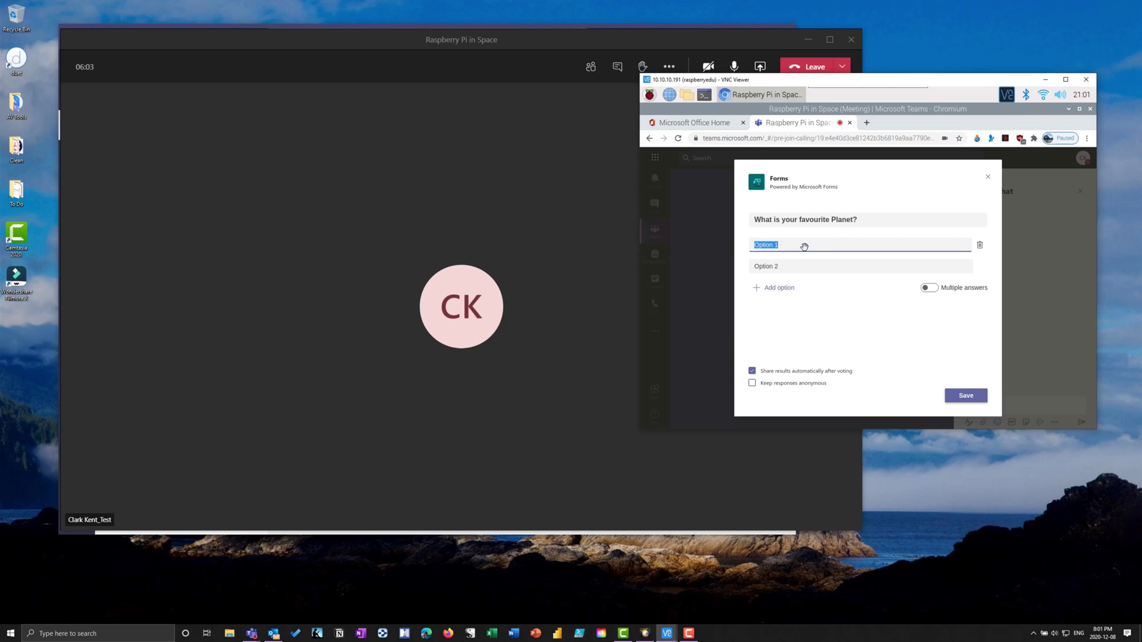
pyautogui.write('Jupiter')
pyautogui.click(801, 267)
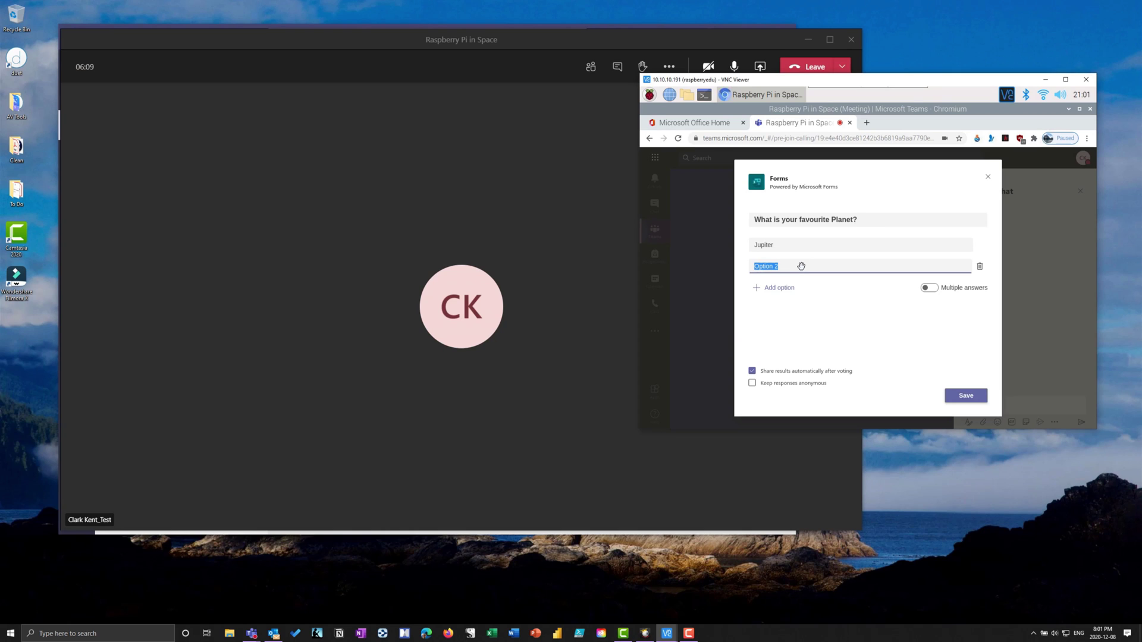
pyautogui.write('Saturn')
pyautogui.click(950, 394)
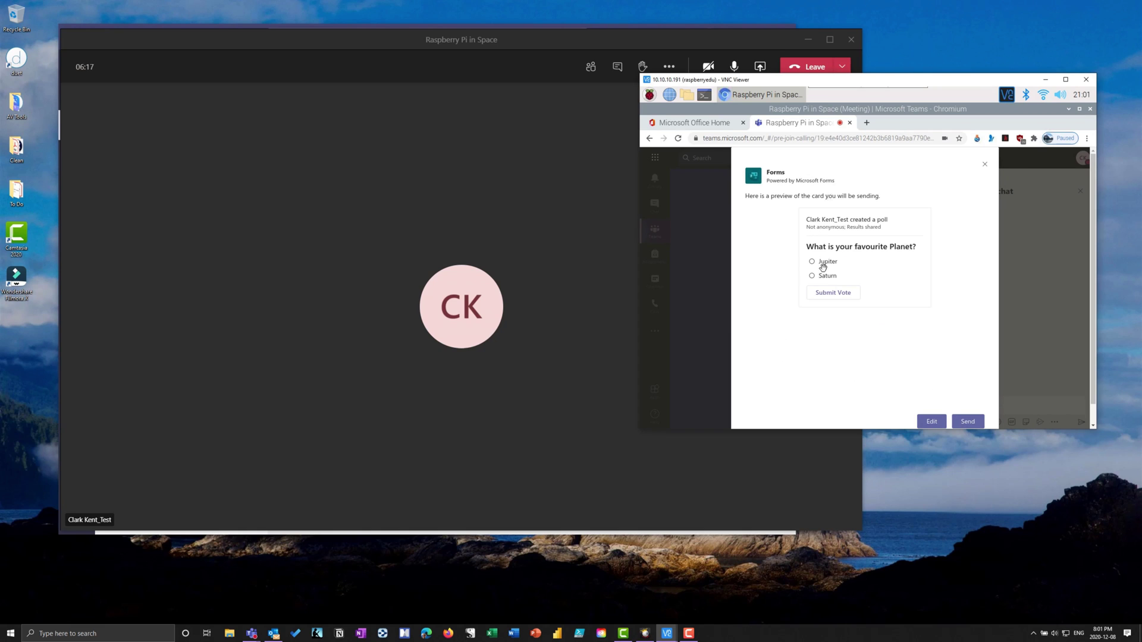
pyautogui.click(954, 421)
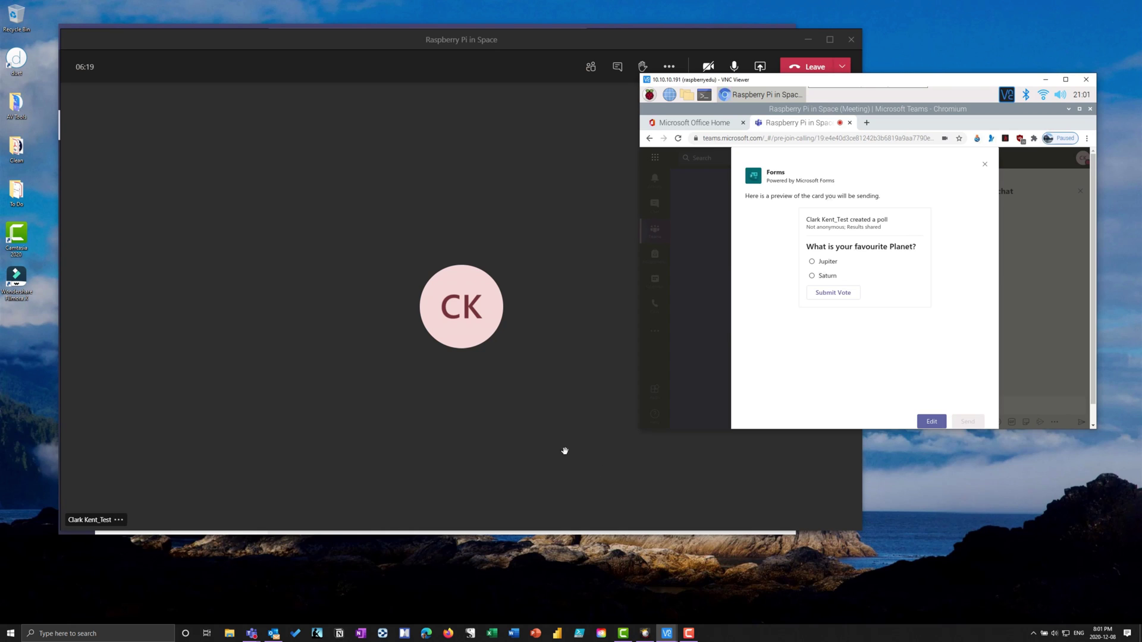
# Switch to the organizer's Windows meeting window and open its meeting chat to view the poll
pyautogui.click(544, 442)
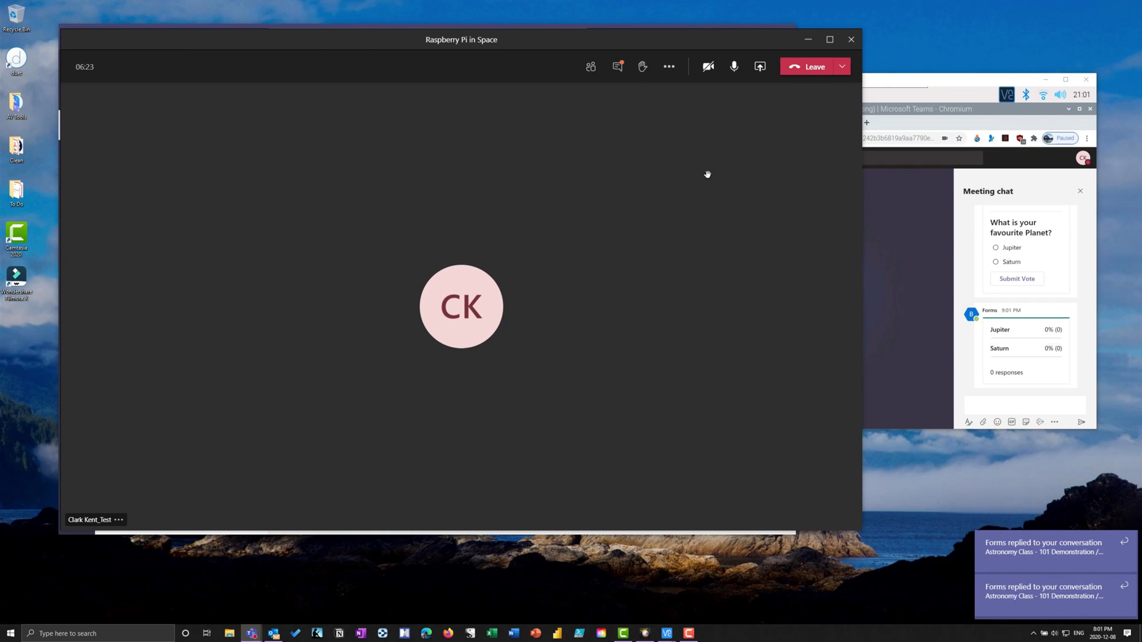
pyautogui.click(618, 67)
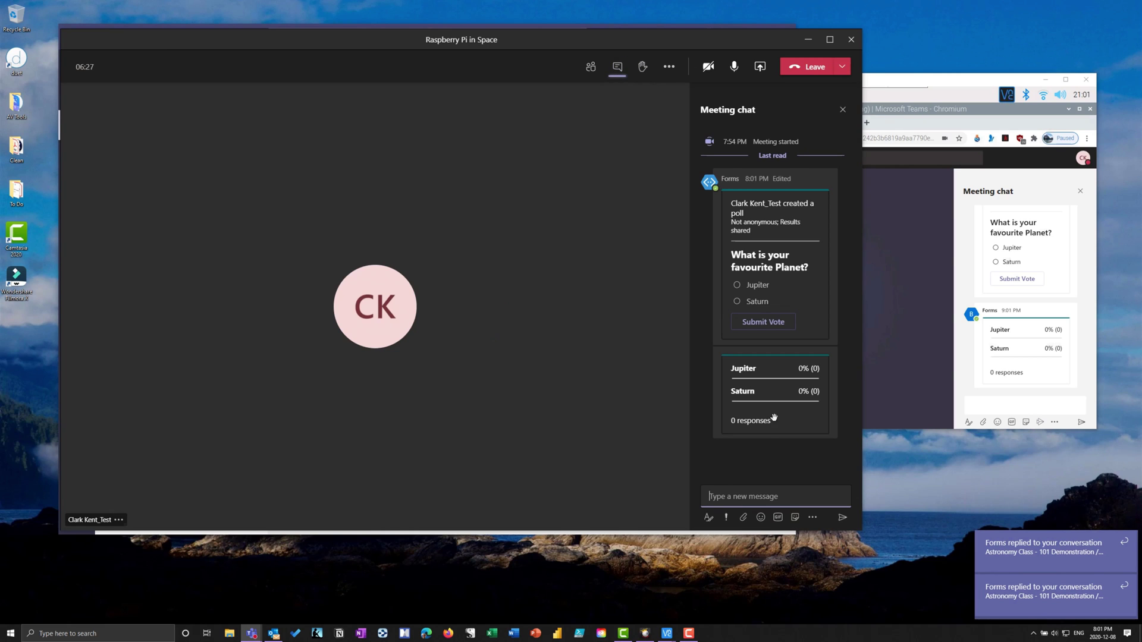
# Submit a vote for Saturn in the favourite planet poll, and check the poll results on the Raspberry Pi
pyautogui.click(757, 302)
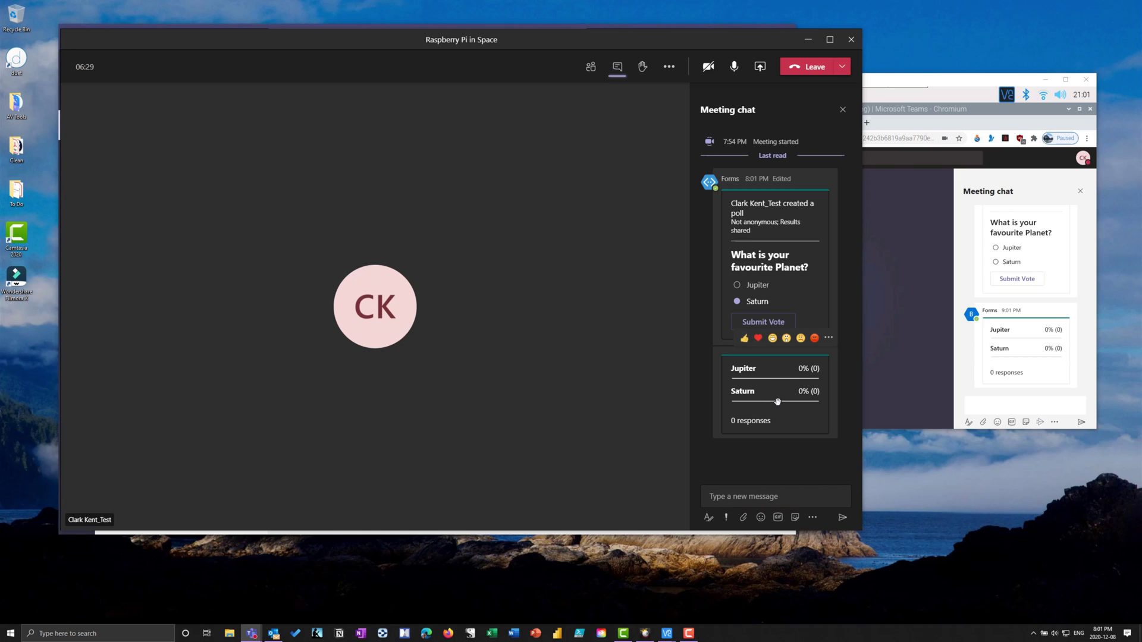
pyautogui.click(763, 322)
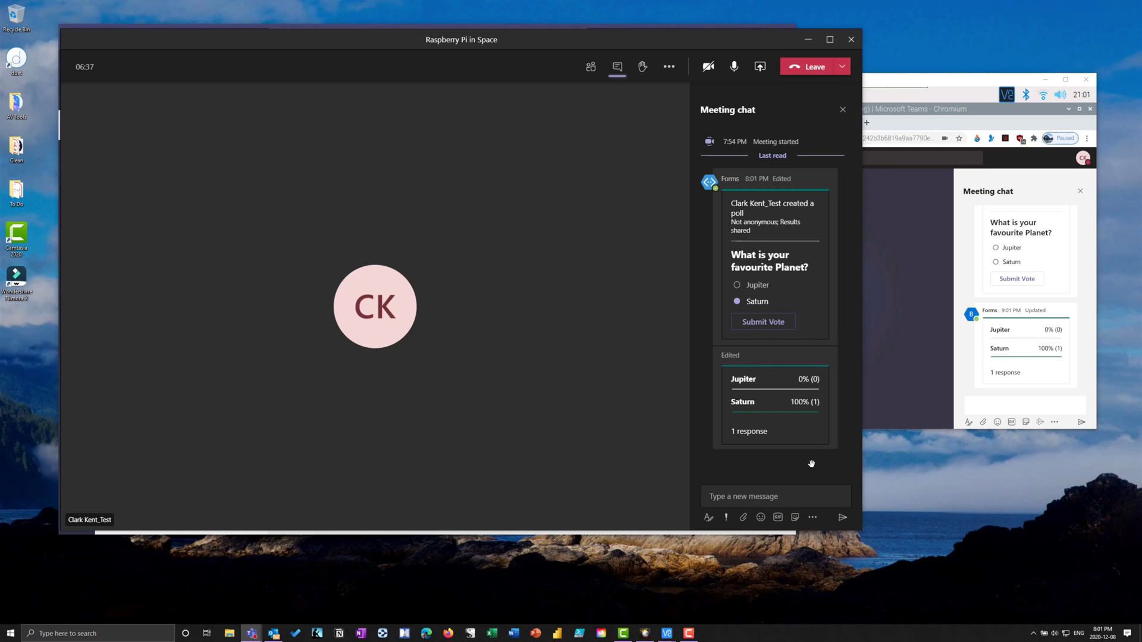
pyautogui.click(906, 251)
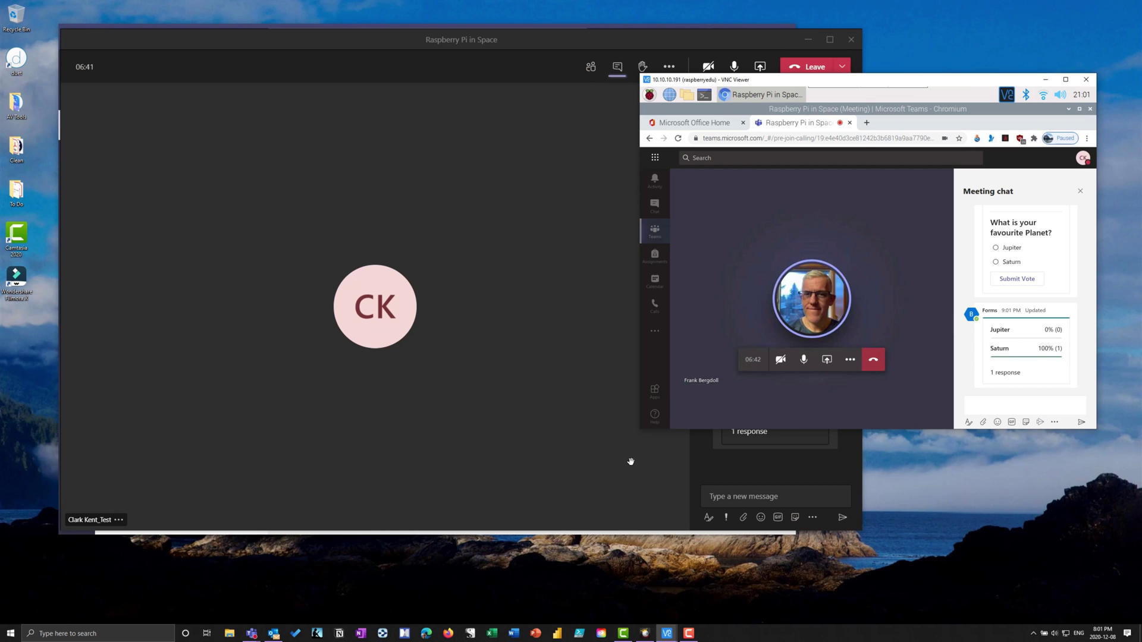
pyautogui.click(526, 434)
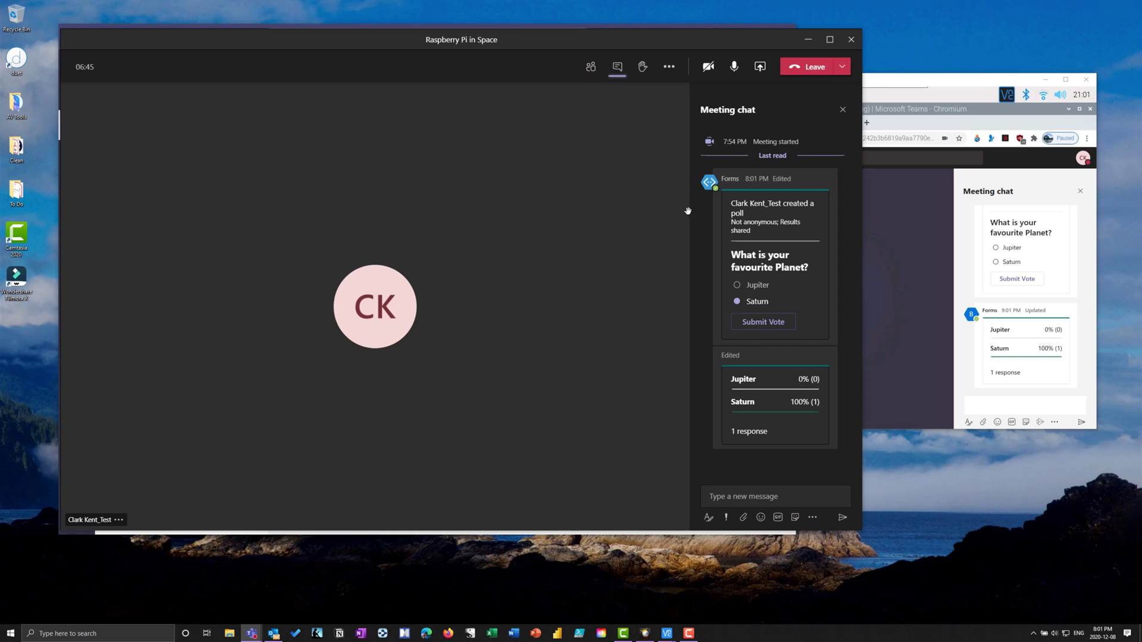
# Leave the meeting on the Raspberry Pi, and review the poll in the posts of the Study Group - Planets channel
pyautogui.click(933, 255)
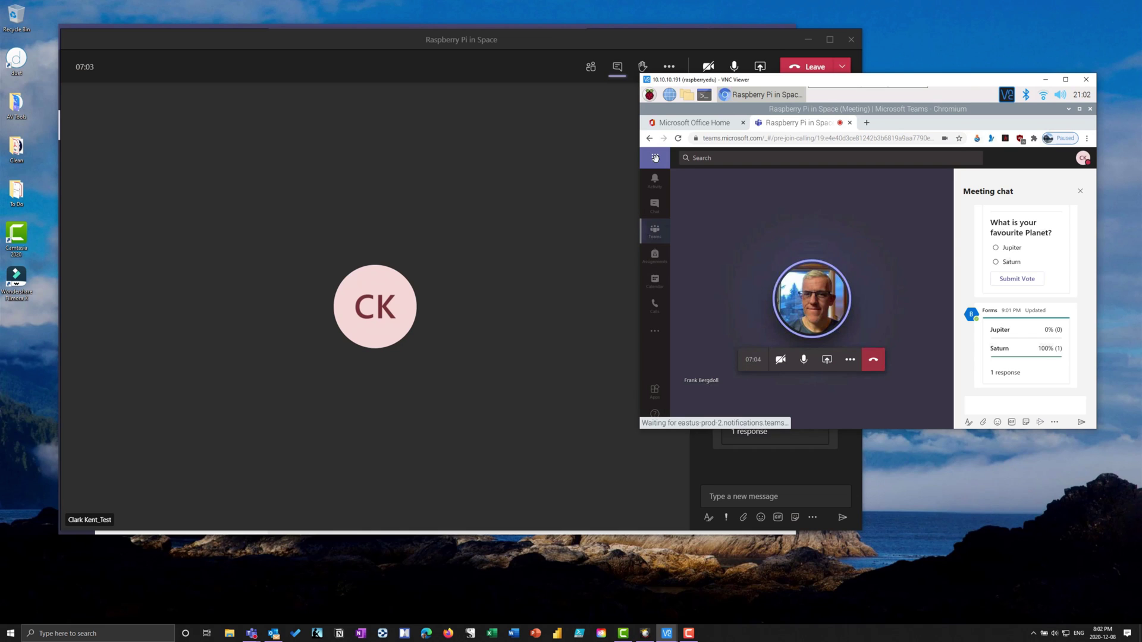
pyautogui.click(873, 360)
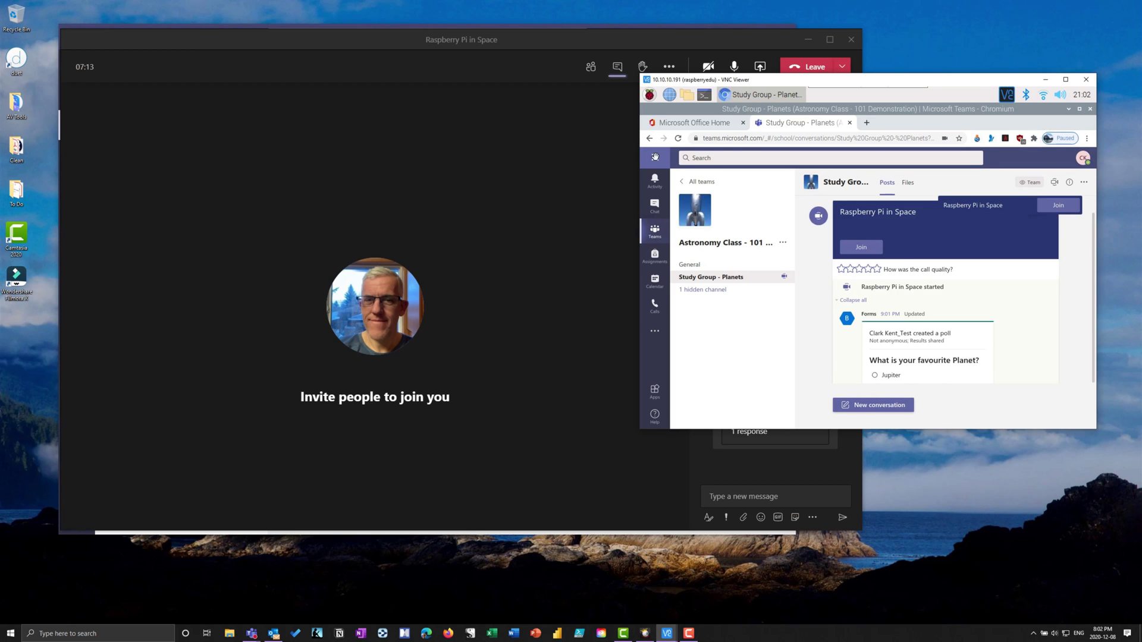
pyautogui.click(655, 158)
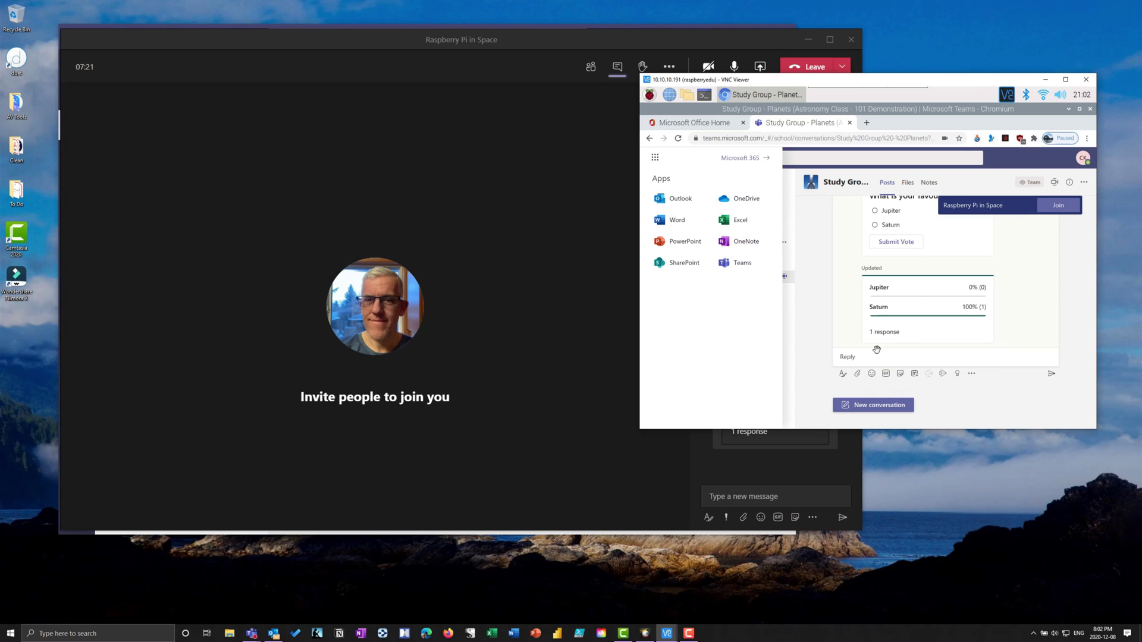
pyautogui.click(803, 364)
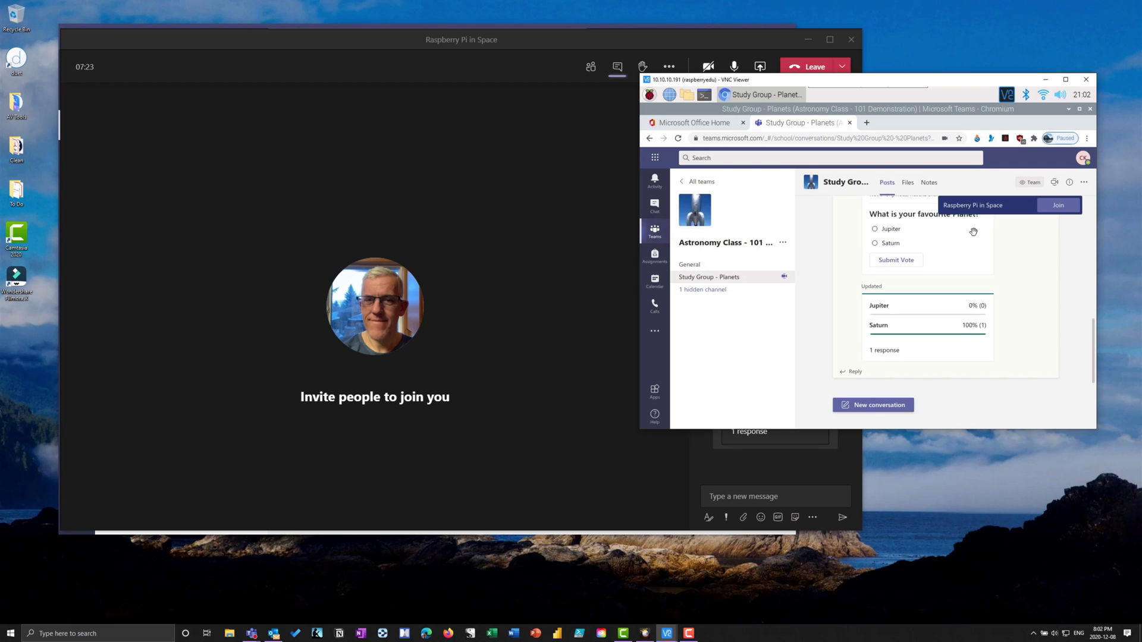
# End the Raspberry Pi in Space meeting for everyone from the organizer's Windows meeting window
pyautogui.click(558, 329)
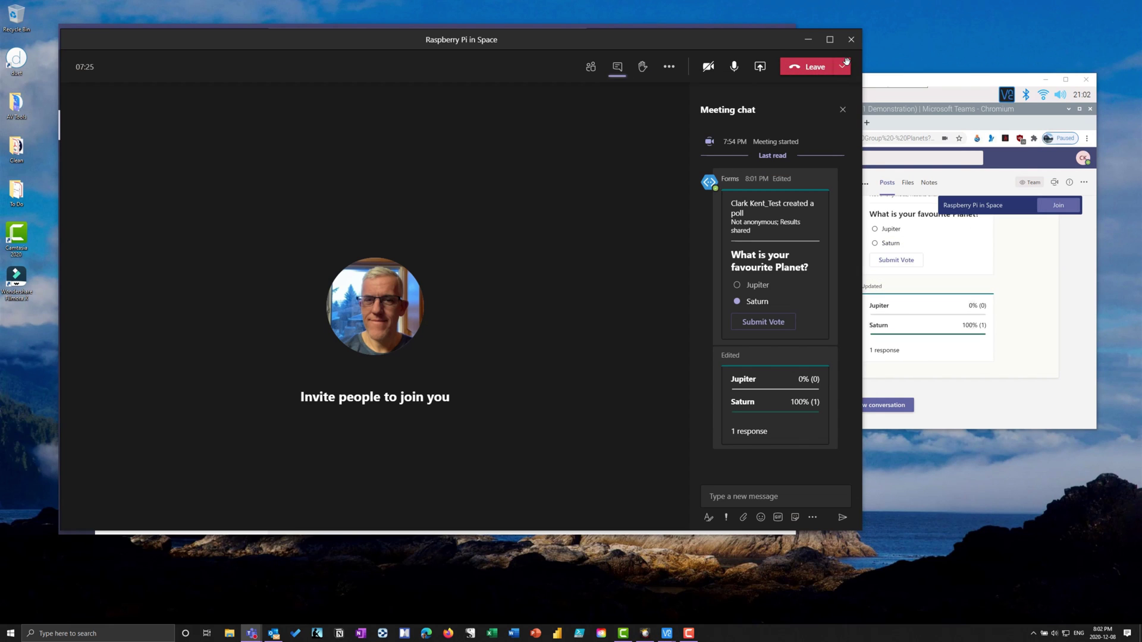
pyautogui.click(845, 63)
pyautogui.click(820, 104)
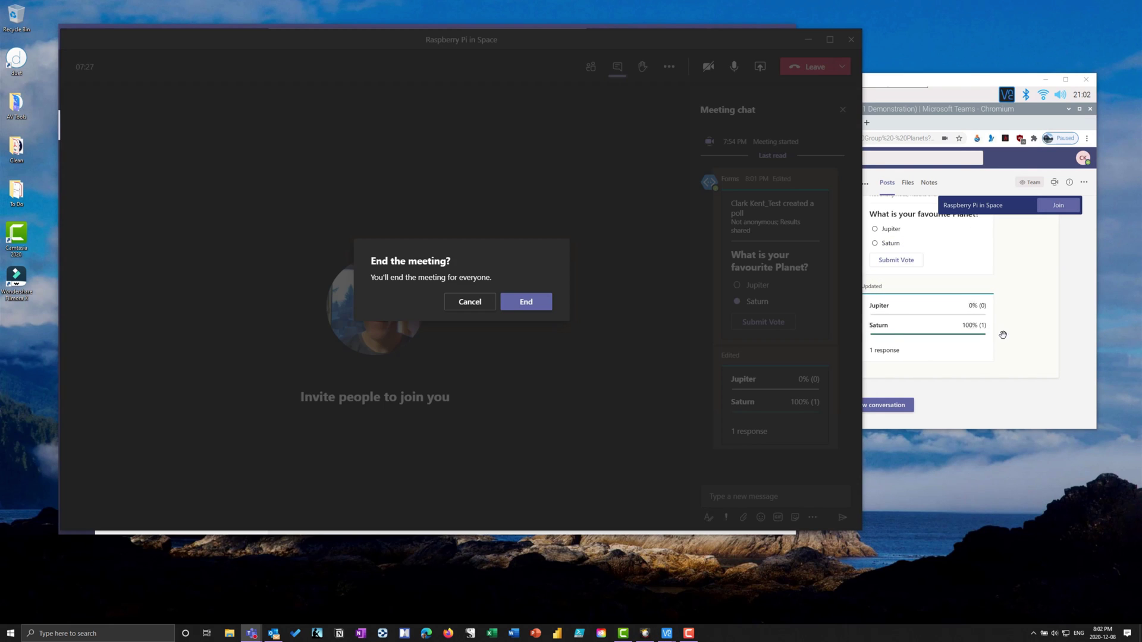
pyautogui.click(914, 359)
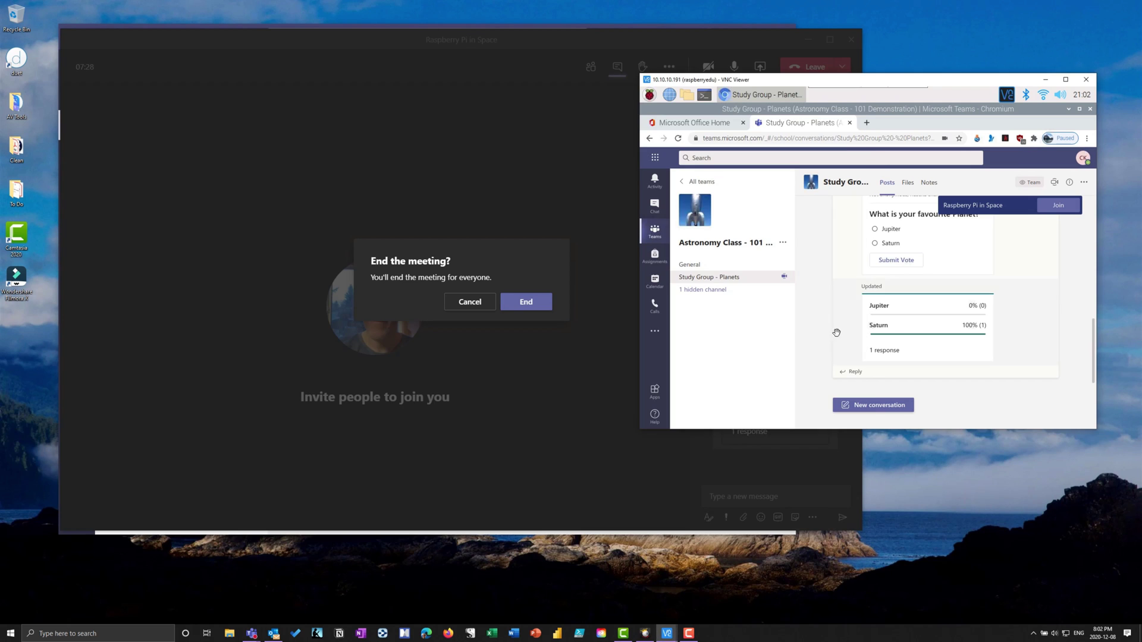
pyautogui.click(527, 302)
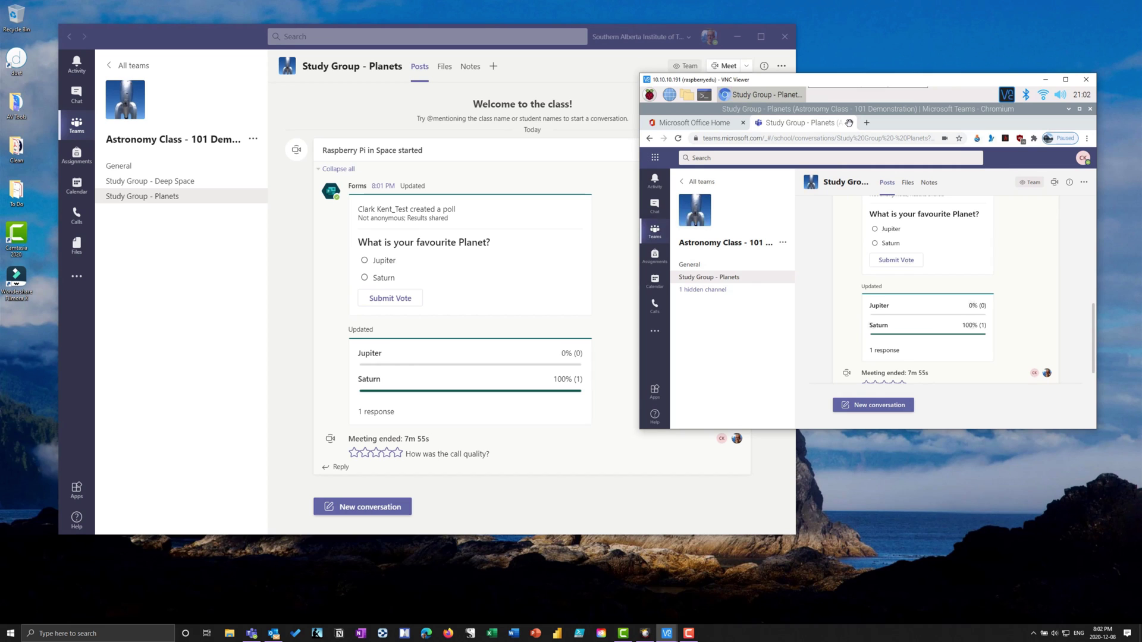
# Close the Teams and Microsoft Office Home pages on the Raspberry Pi to return to its desktop
pyautogui.click(849, 123)
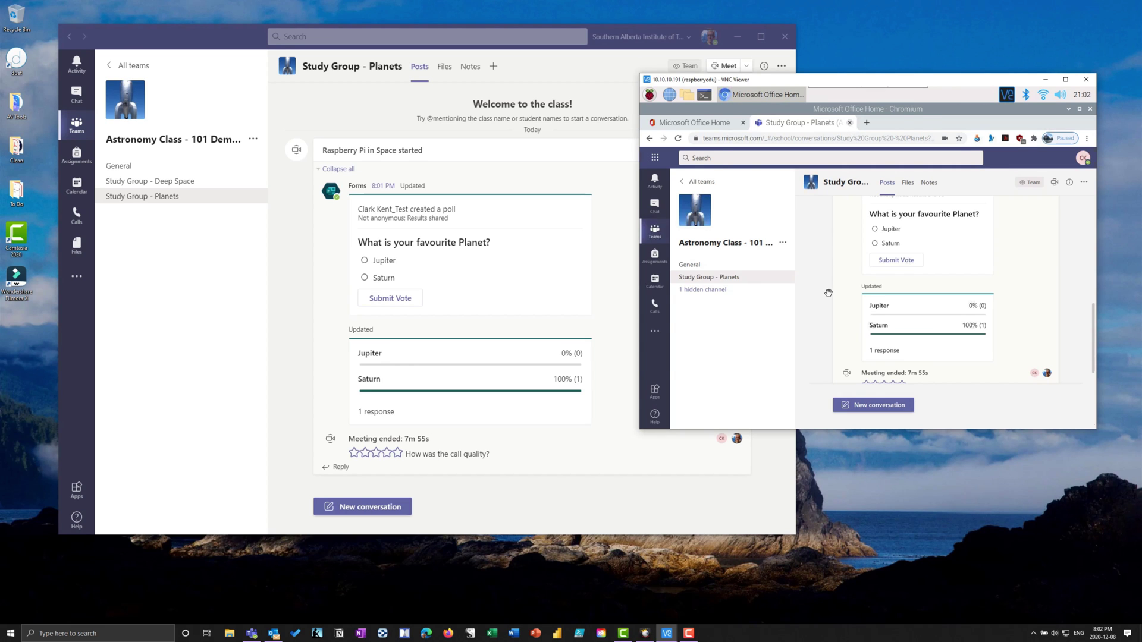
pyautogui.click(741, 122)
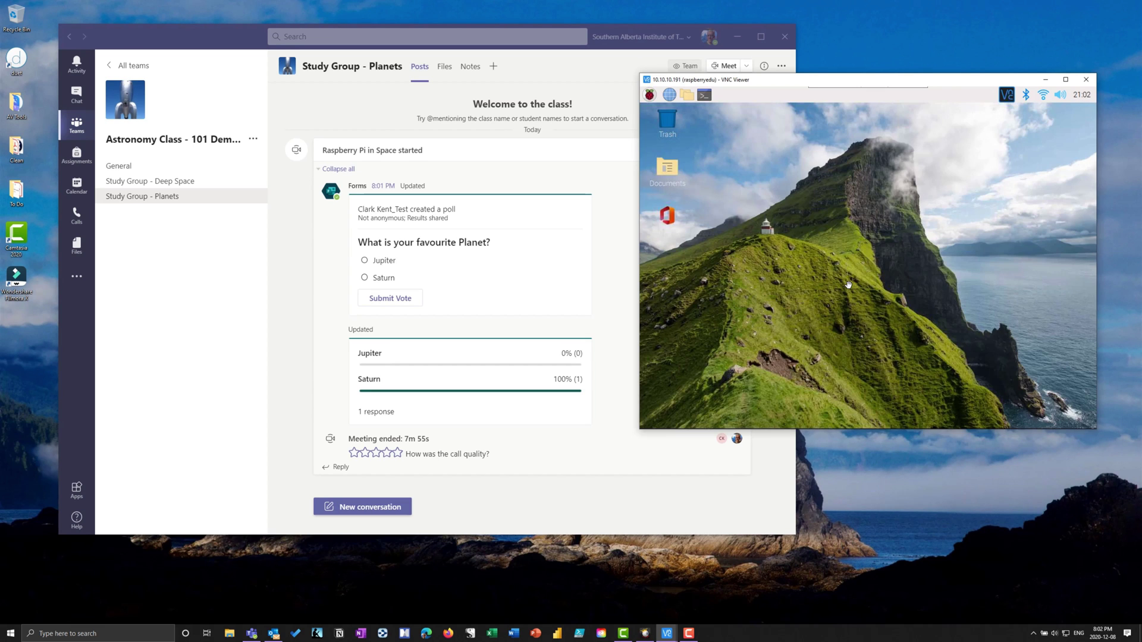